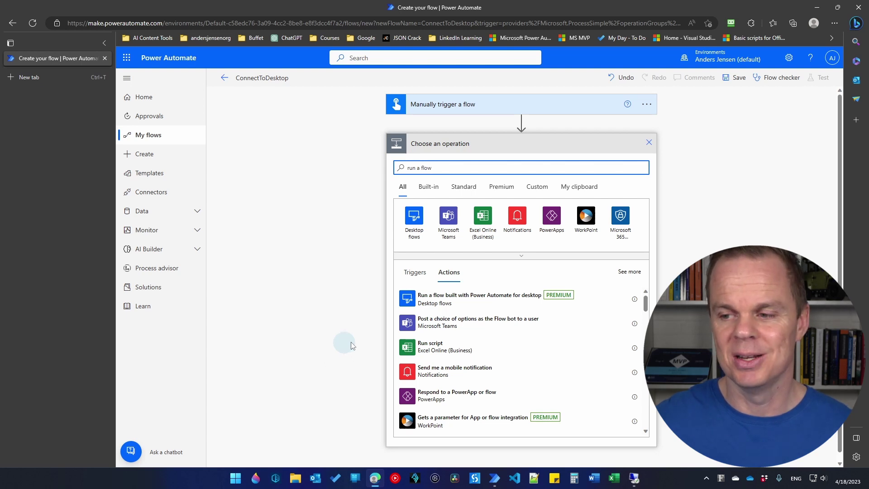
Add the 'Run a flow built with Power Automate for desktop' action and paste the machine's domain\username.
{"action": "left_click", "coordinate": [525, 300]}
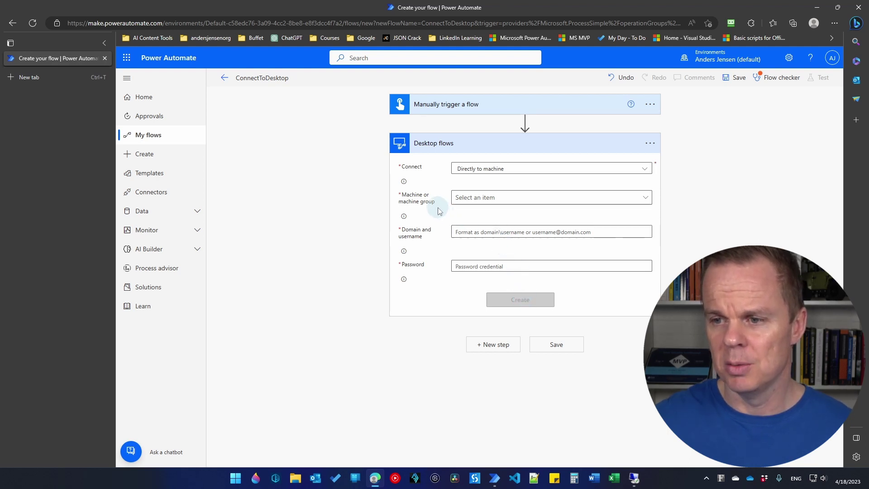
{"action": "left_click", "coordinate": [426, 229]}
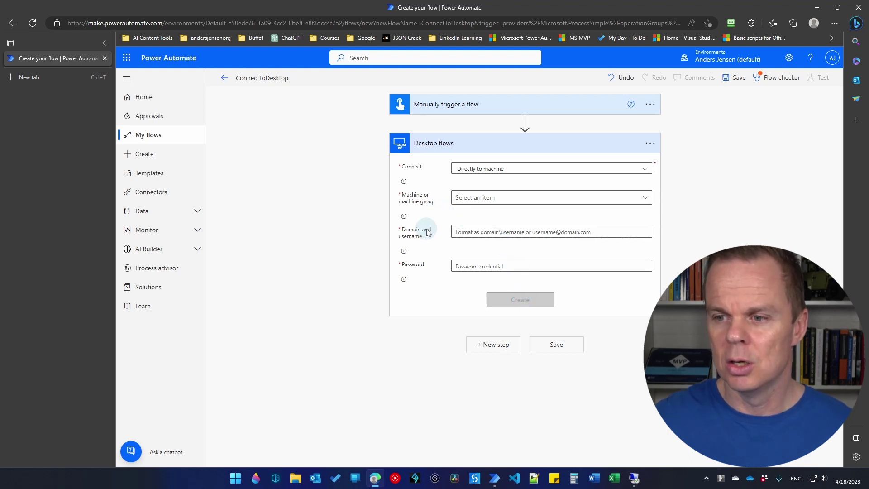
{"action": "key", "text": "ctrl+v"}
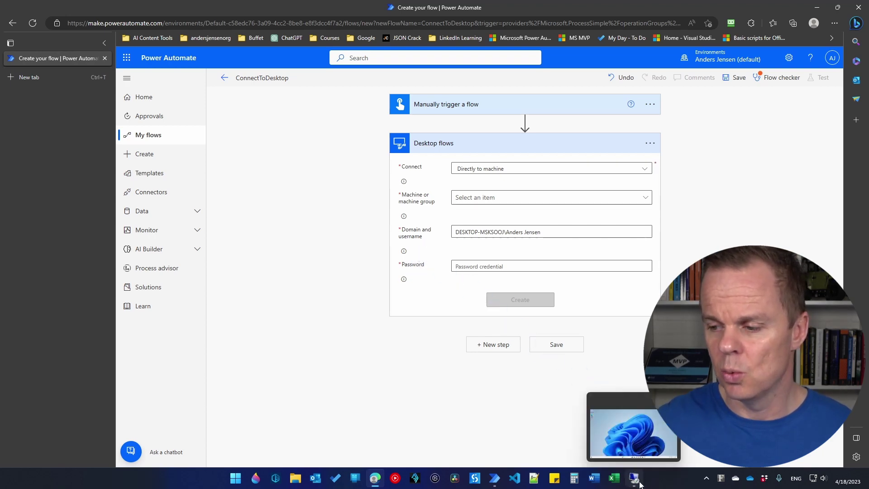
On the remote machine, open Edge and search Google for 'power automate desktop install'.
{"action": "left_click", "coordinate": [636, 462]}
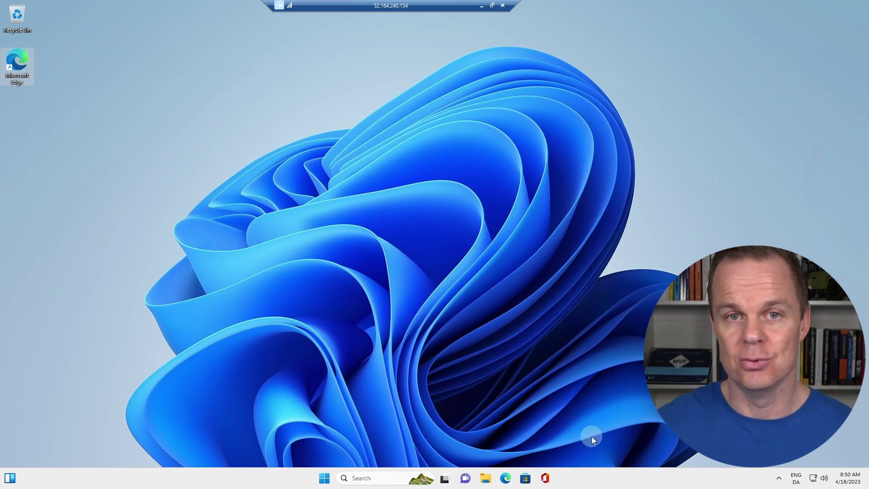
{"action": "left_click", "coordinate": [506, 482]}
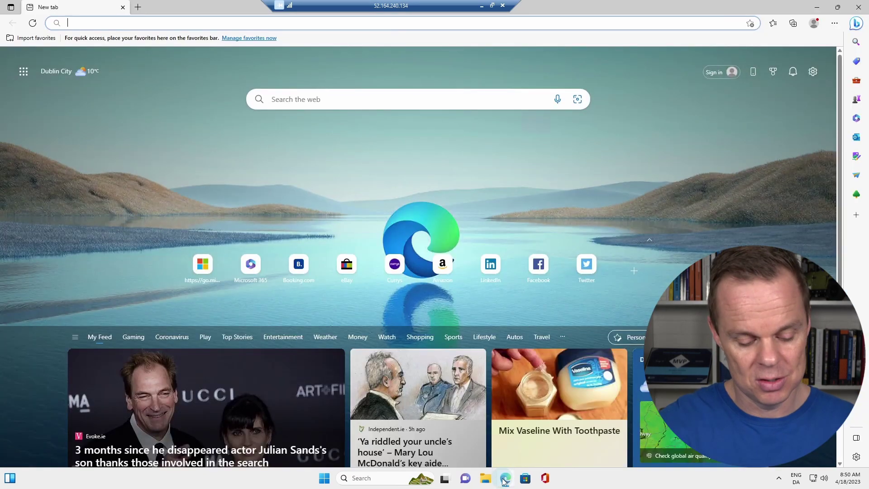
{"action": "type", "text": "google.com"}
{"action": "key", "text": "Return"}
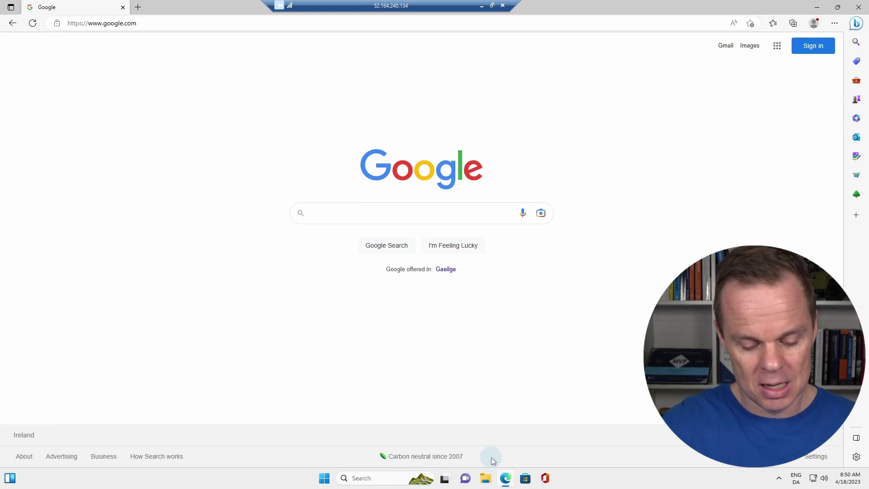
{"action": "type", "text": "power automate "}
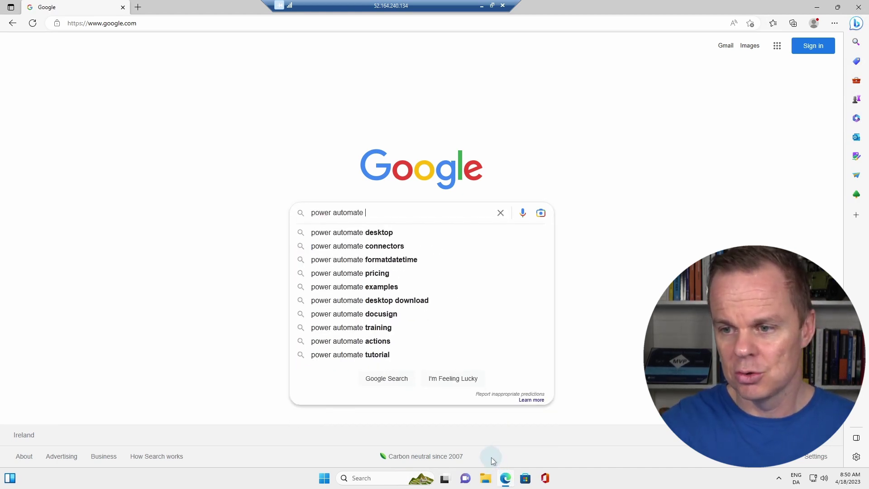
{"action": "type", "text": "desktop install"}
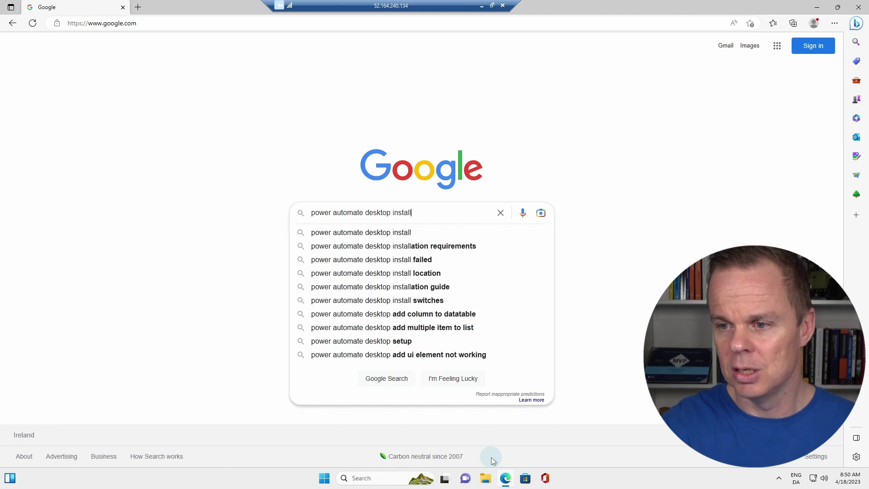
{"action": "key", "text": "Return"}
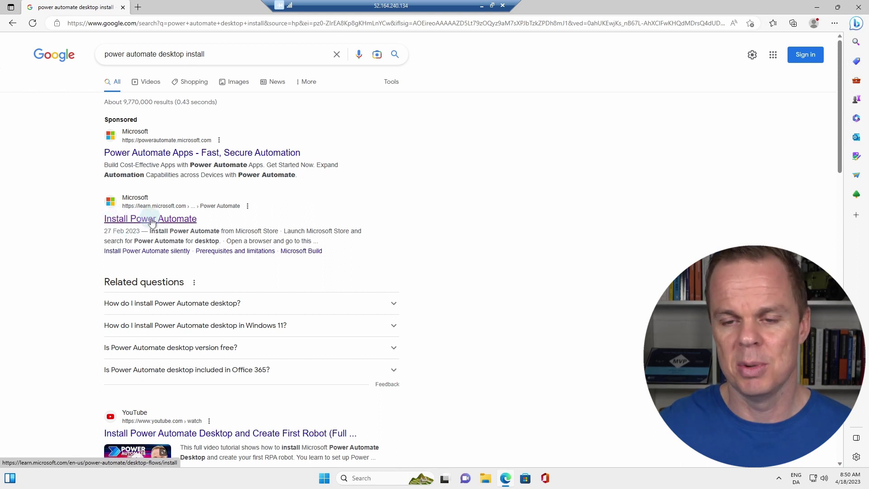
Download the Power Automate installer from the Install Power Automate article and run it.
{"action": "left_click", "coordinate": [152, 221]}
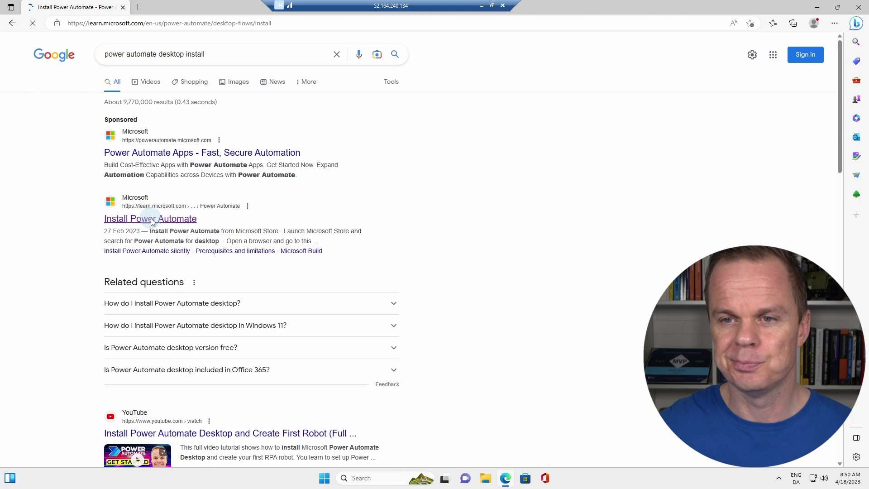
{"action": "scroll", "coordinate": [299, 267], "scroll_direction": "down", "scroll_amount": 2}
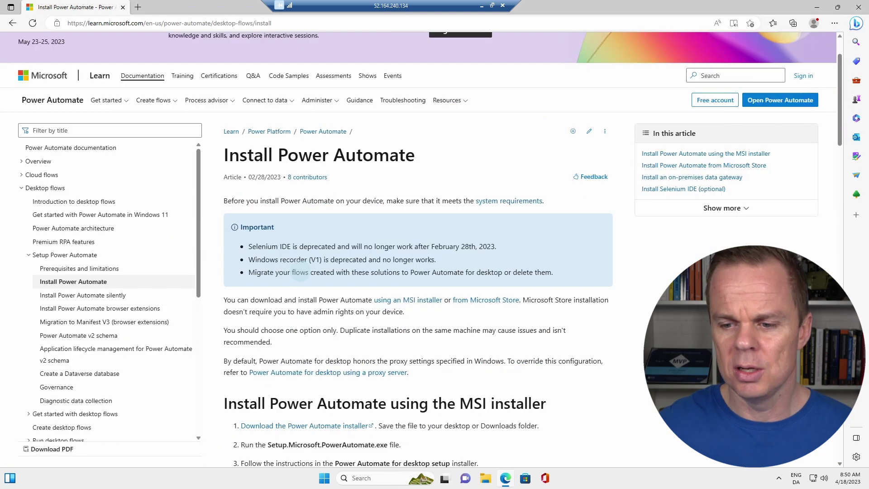
{"action": "scroll", "coordinate": [299, 272], "scroll_direction": "down", "scroll_amount": 3}
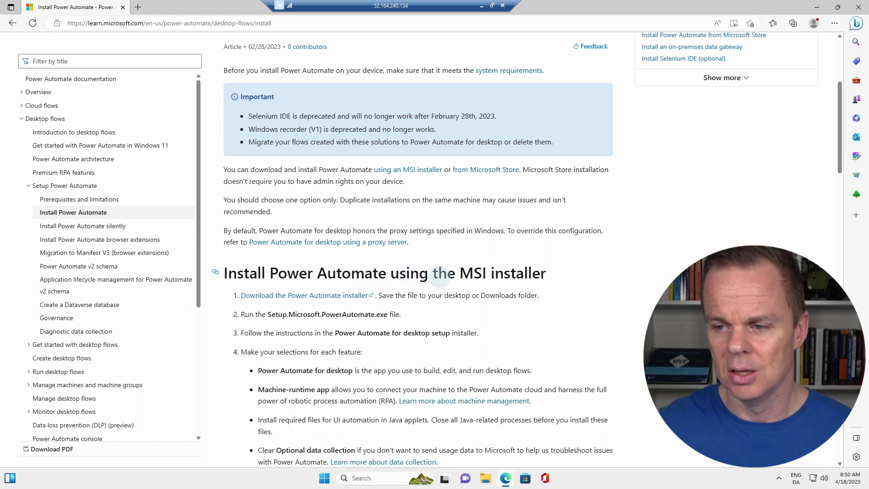
{"action": "left_click", "coordinate": [313, 297]}
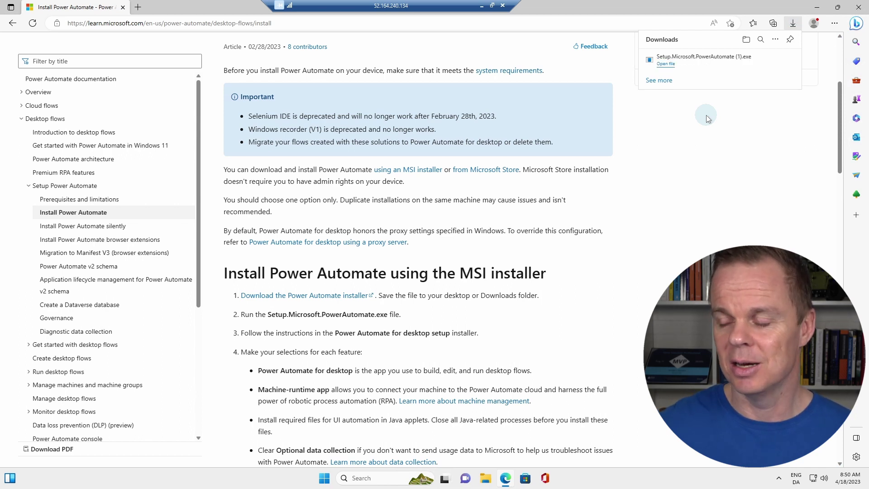
{"action": "left_click", "coordinate": [666, 65]}
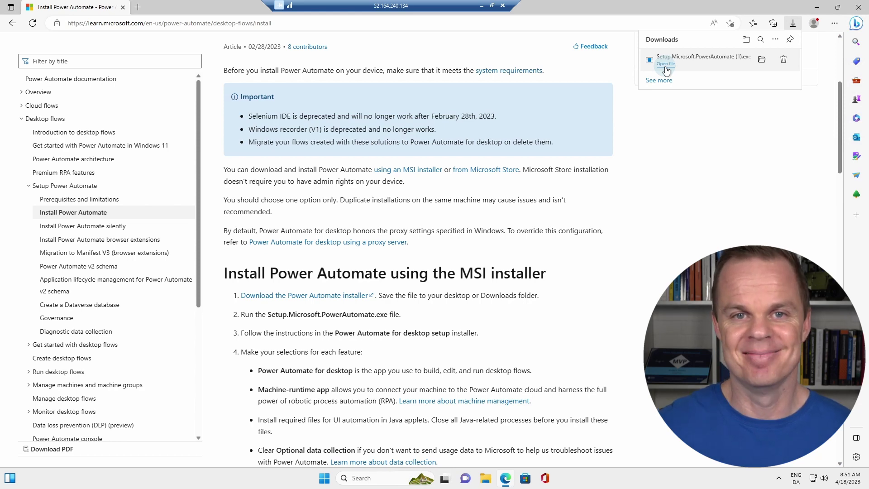
{"action": "left_click", "coordinate": [666, 64]}
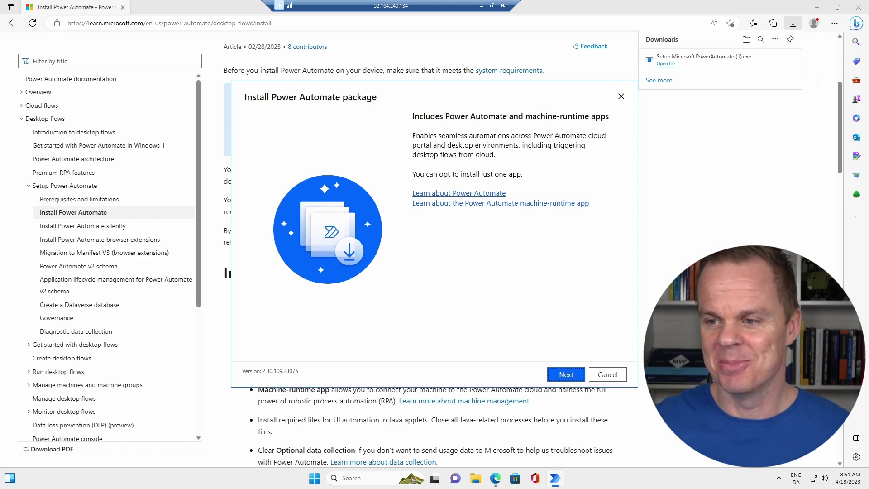
Go to Installation details and exclude the Power Automate for desktop app.
{"action": "left_click", "coordinate": [566, 376]}
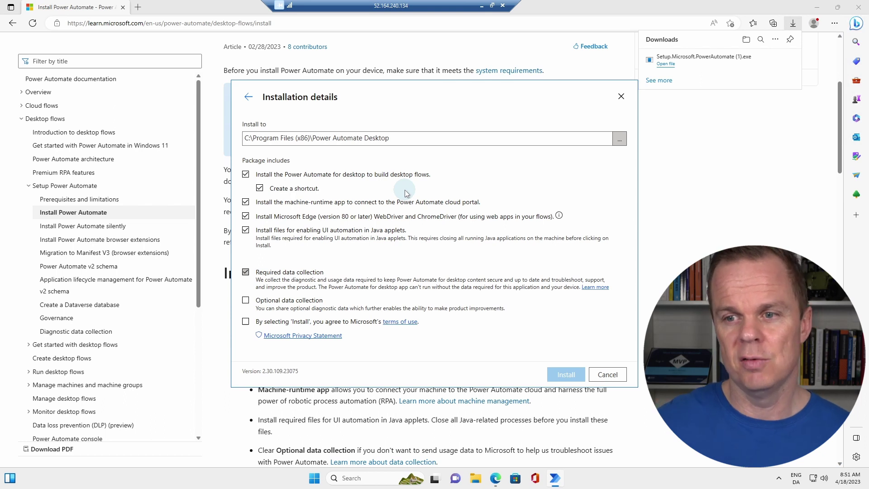
{"action": "left_click", "coordinate": [246, 174]}
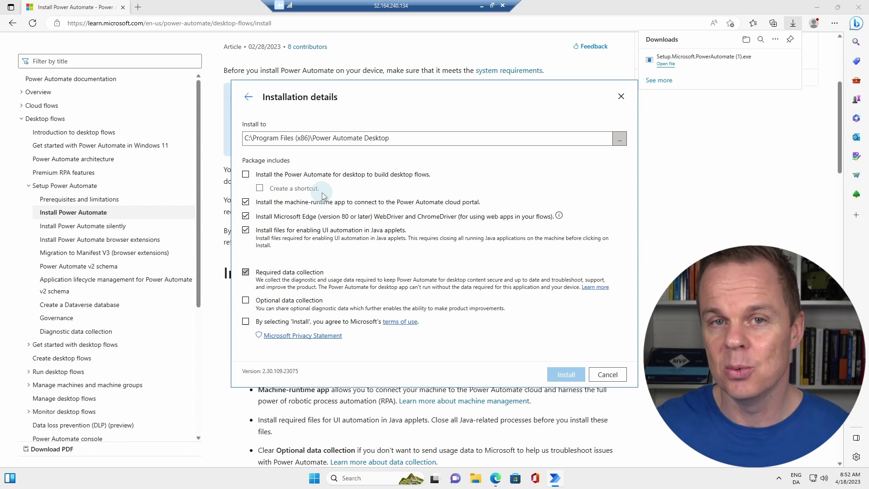
Accept the terms of use and install the Power Automate package.
{"action": "left_click", "coordinate": [274, 321]}
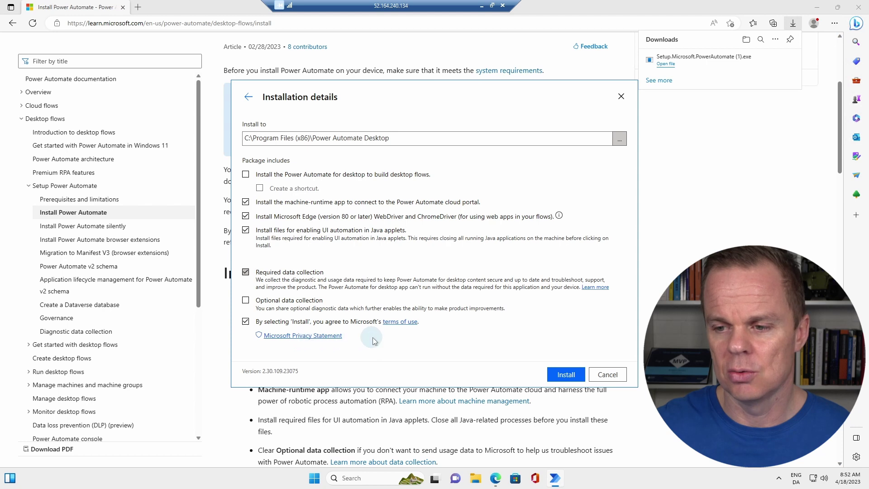
{"action": "left_click", "coordinate": [564, 375]}
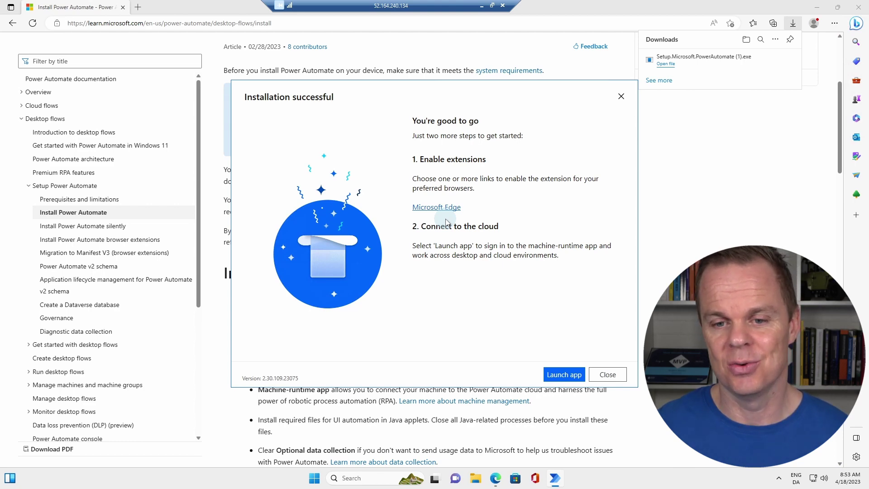
Launch the machine-runtime app and register the machine in the default environment.
{"action": "left_click", "coordinate": [564, 374]}
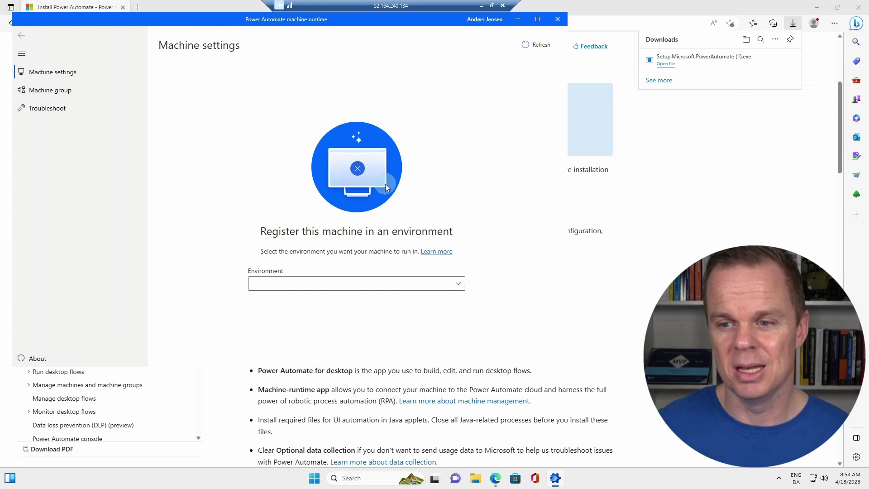
{"action": "left_click", "coordinate": [451, 285]}
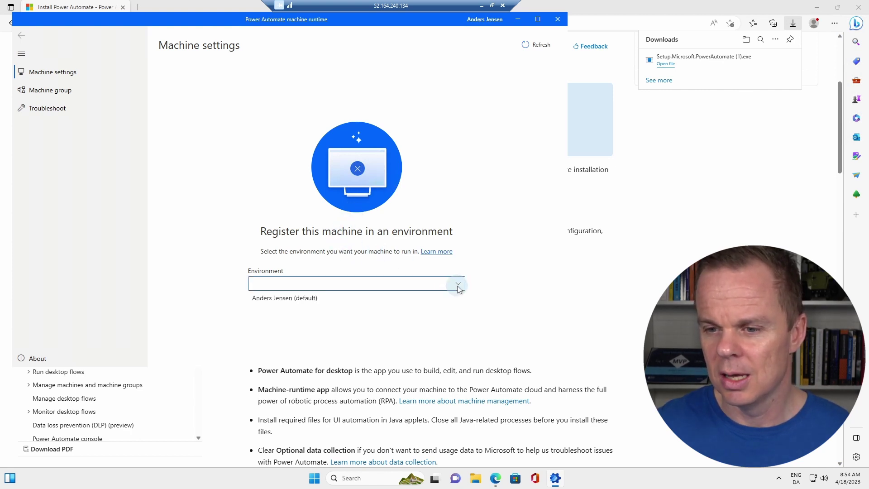
{"action": "left_click", "coordinate": [320, 298]}
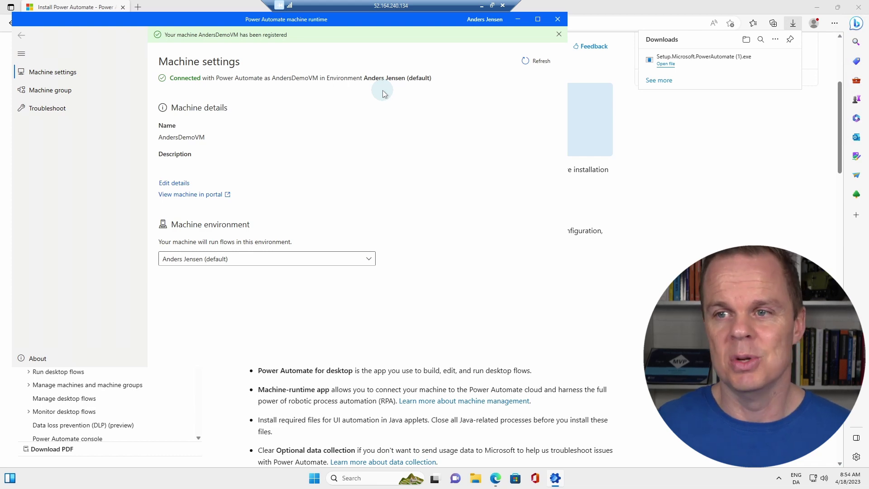
Close the browser and run whoami in an administrator Command Prompt.
{"action": "left_click", "coordinate": [857, 7]}
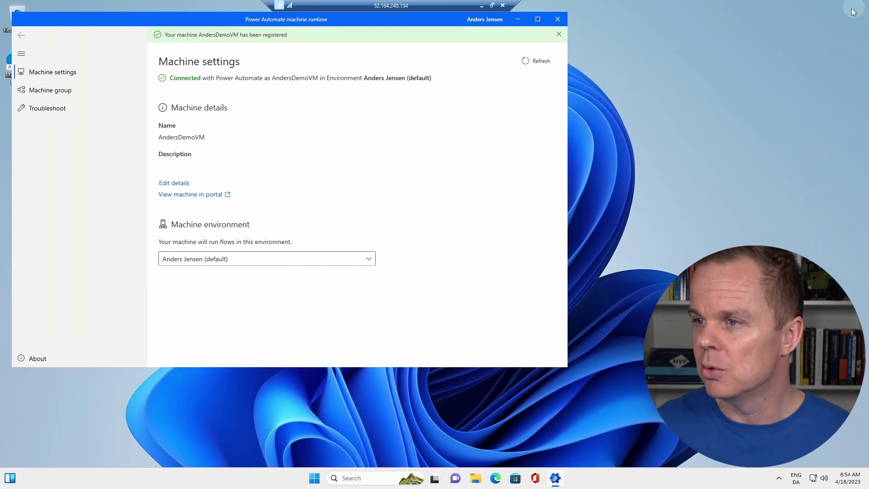
{"action": "left_click_drag", "start_coordinate": [432, 26], "coordinate": [623, 41]}
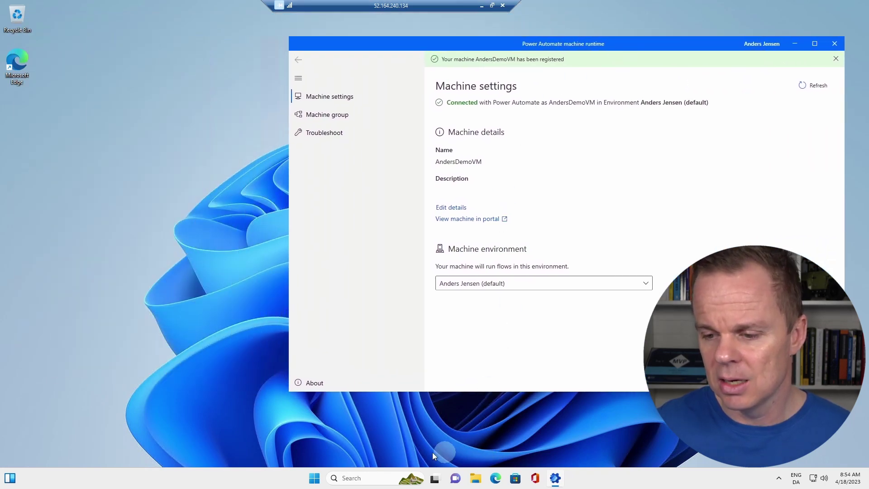
{"action": "left_click", "coordinate": [315, 478]}
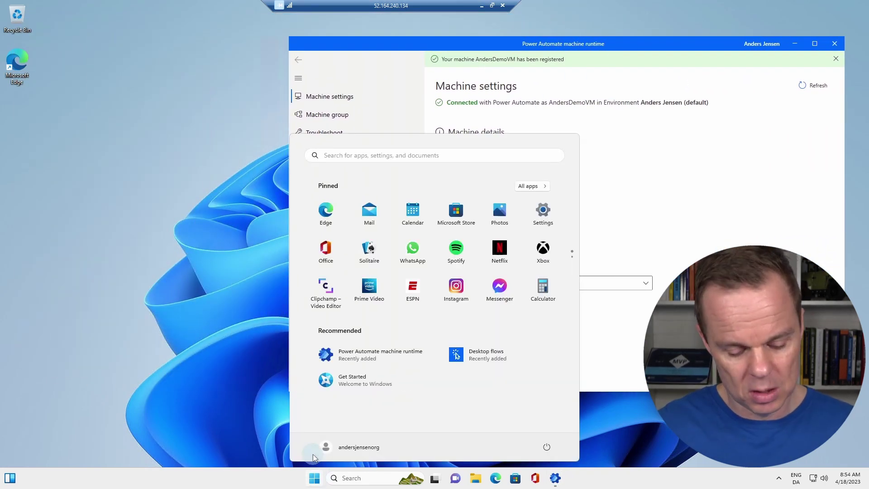
{"action": "type", "text": "cmd"}
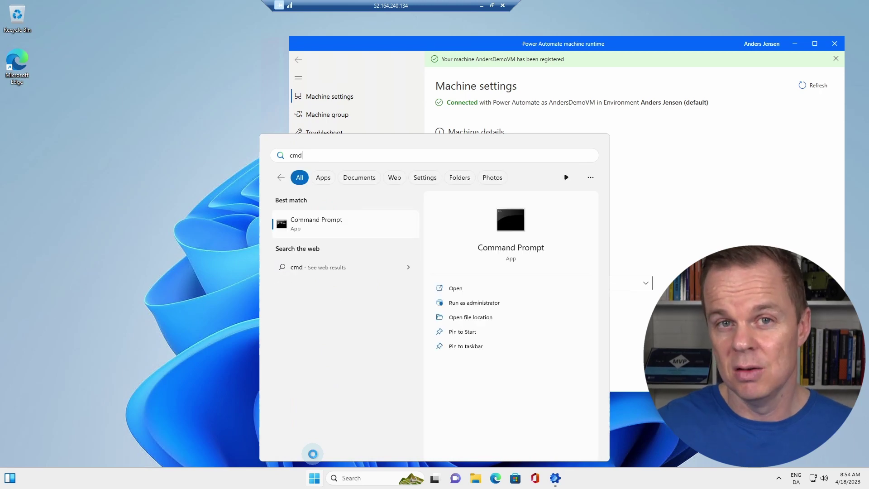
{"action": "key", "text": "ctrl+shift+Return"}
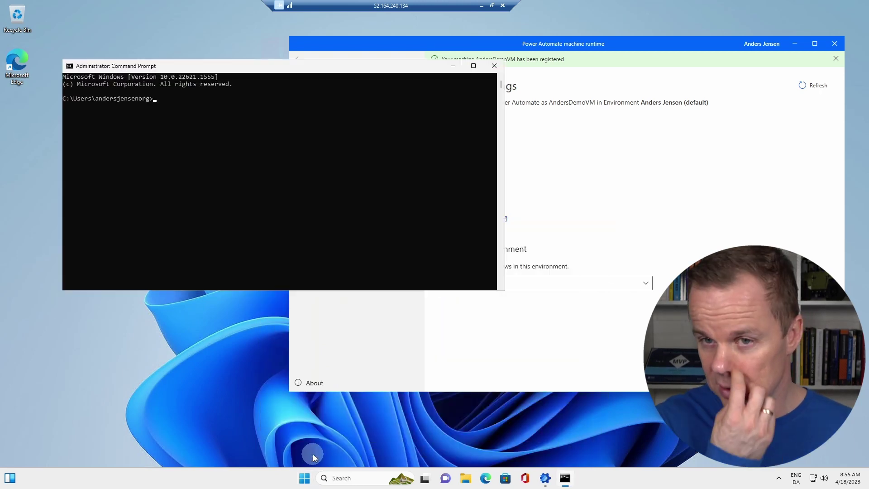
{"action": "type", "text": "whoami"}
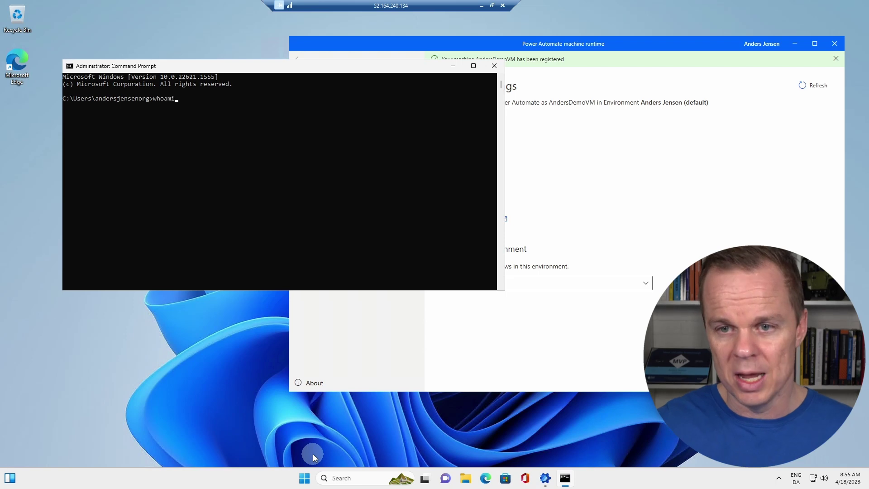
{"action": "key", "text": "Return"}
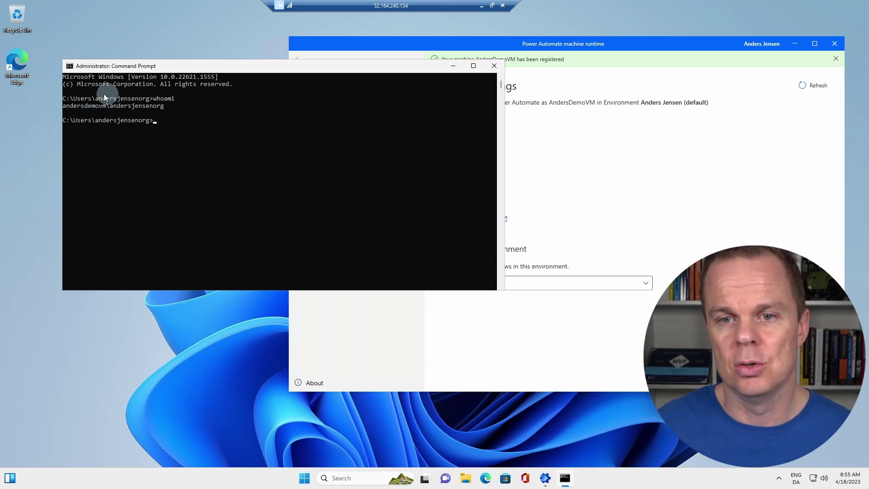
Copy the printed domain\username and close Command Prompt.
{"action": "left_click_drag", "start_coordinate": [167, 106], "coordinate": [69, 107]}
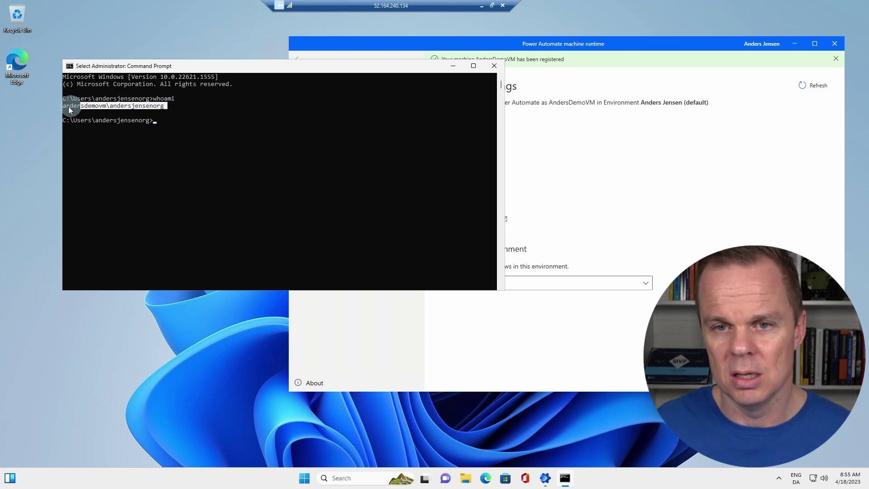
{"action": "key", "text": "ctrl+c"}
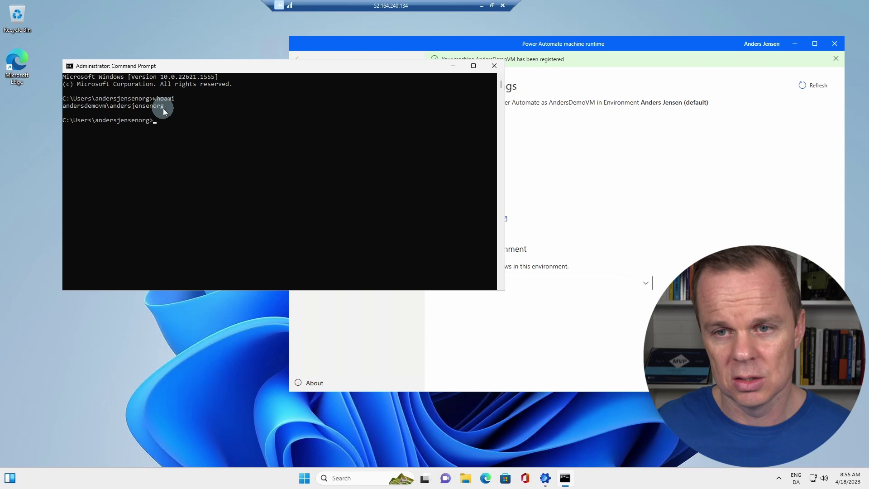
{"action": "left_click_drag", "start_coordinate": [164, 106], "coordinate": [48, 106]}
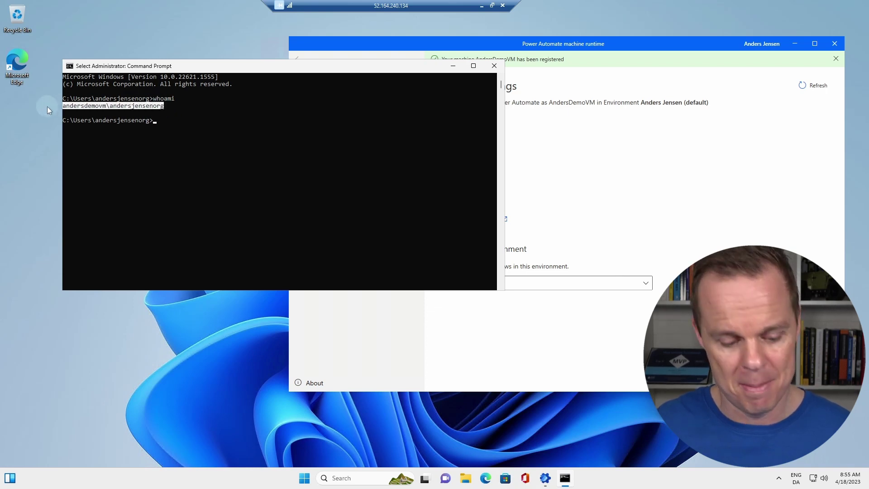
{"action": "key", "text": "ctrl+c"}
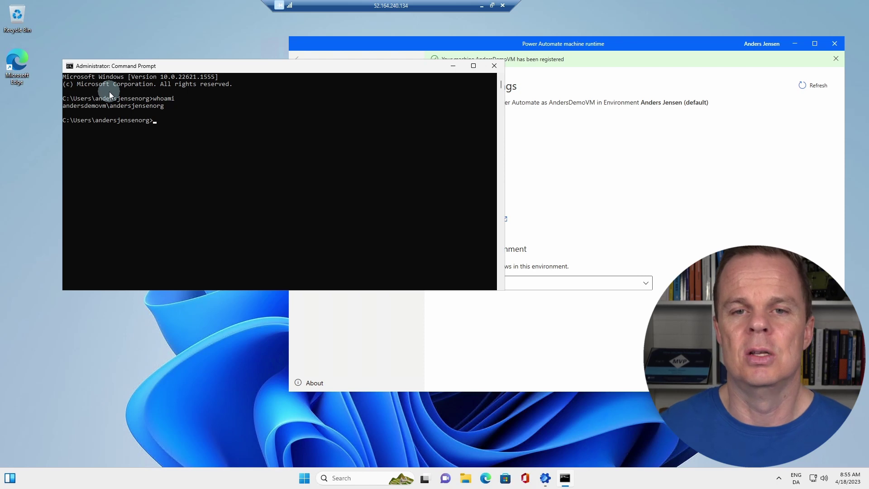
{"action": "left_click", "coordinate": [494, 67]}
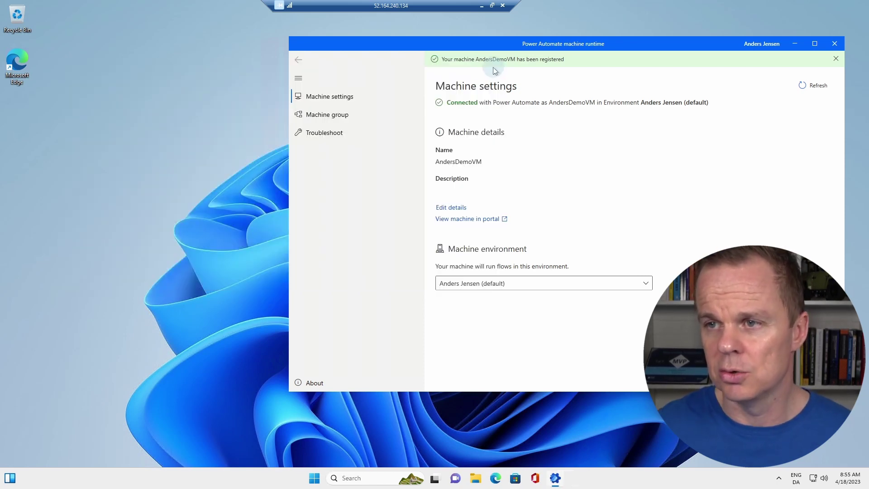
Refresh the machine list and select AndersDemoVM as the target machine.
{"action": "left_click", "coordinate": [481, 6]}
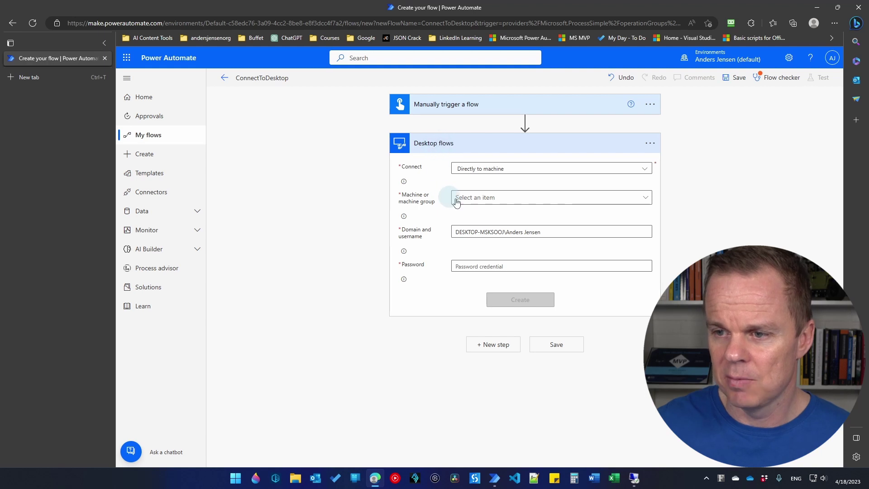
{"action": "left_click", "coordinate": [646, 197]}
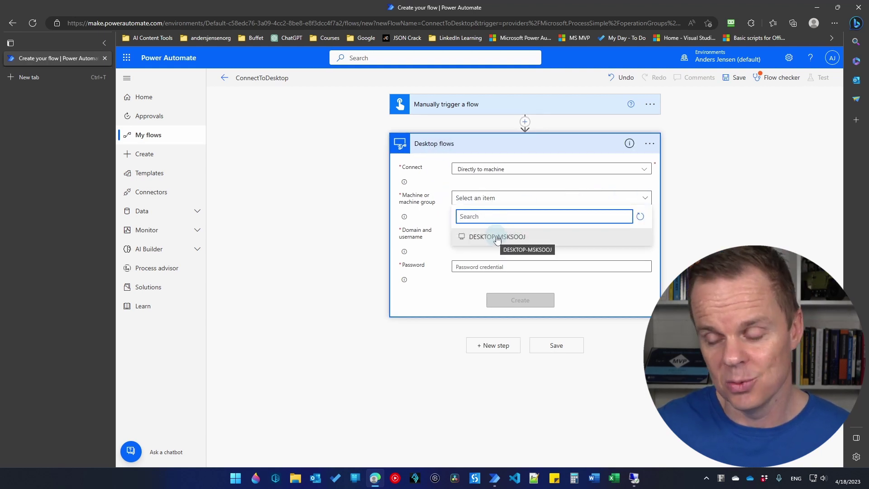
{"action": "left_click", "coordinate": [640, 217]}
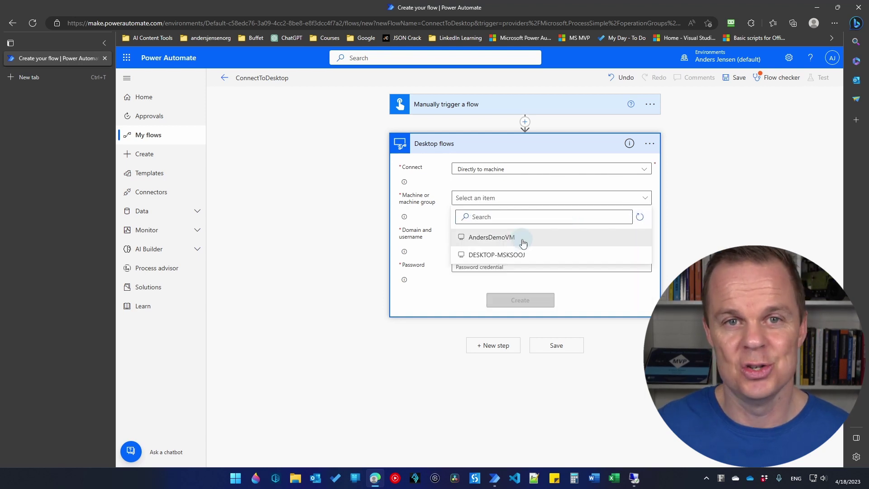
{"action": "left_click", "coordinate": [523, 243]}
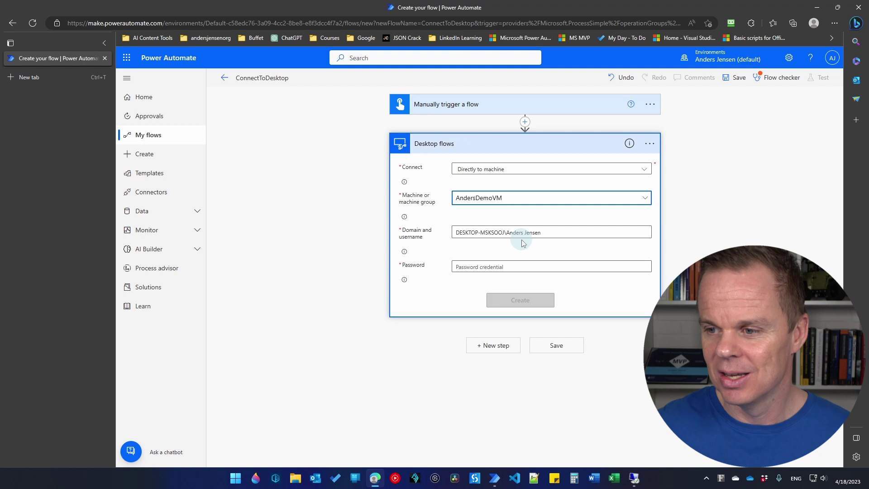
Replace the username with the VM's domain\username, paste the account password, and create the connection.
{"action": "left_click_drag", "start_coordinate": [561, 231], "coordinate": [446, 232]}
{"action": "key", "text": "BackSpace"}
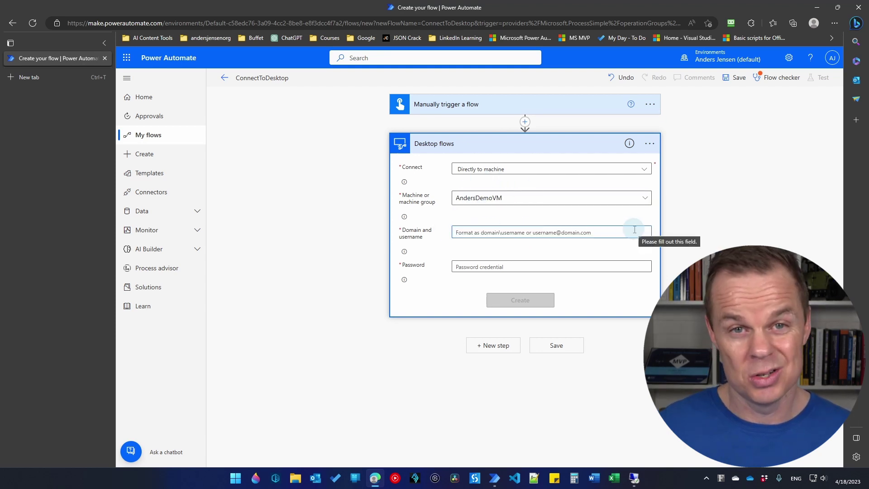
{"action": "key", "text": "ctrl+v"}
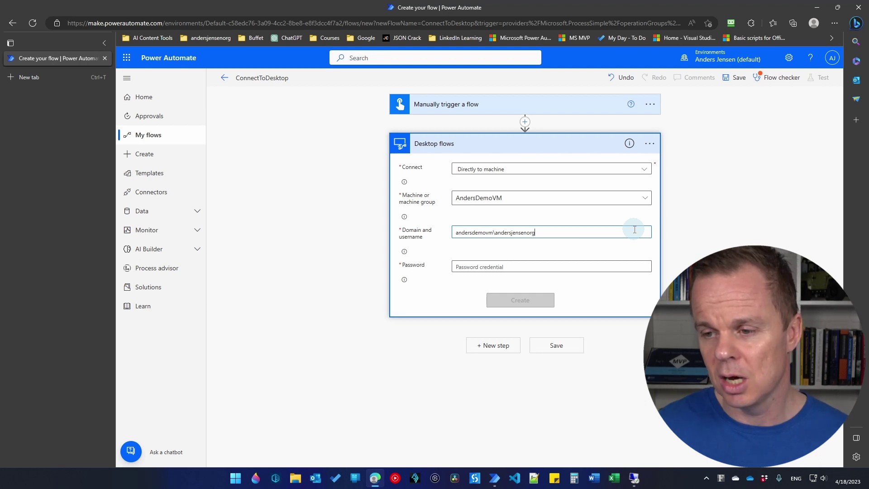
{"action": "left_click", "coordinate": [489, 266]}
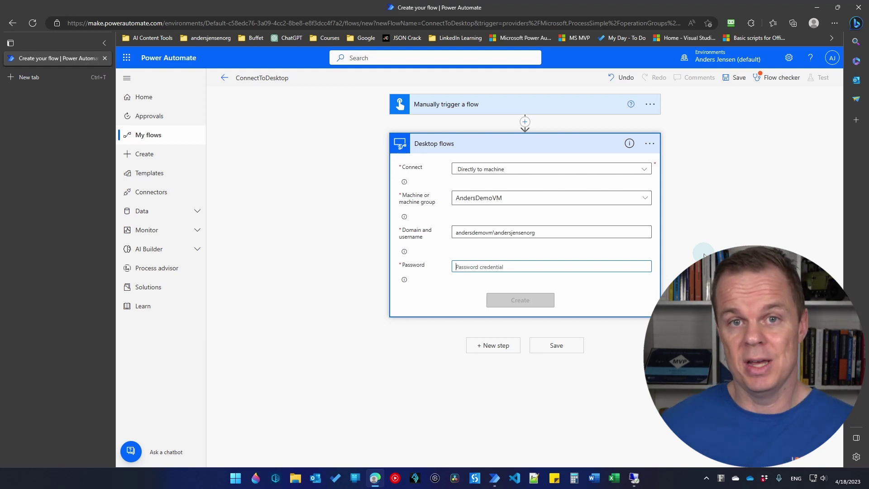
{"action": "type", "text": "•"}
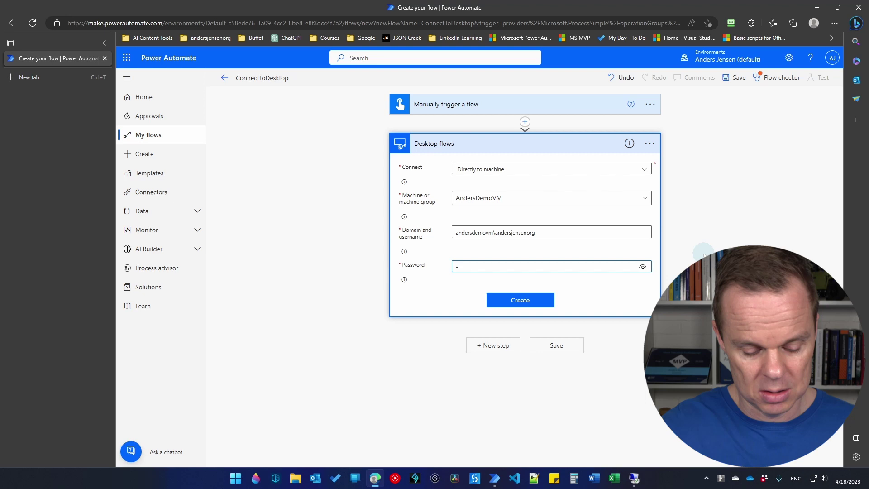
{"action": "key", "text": "BackSpace"}
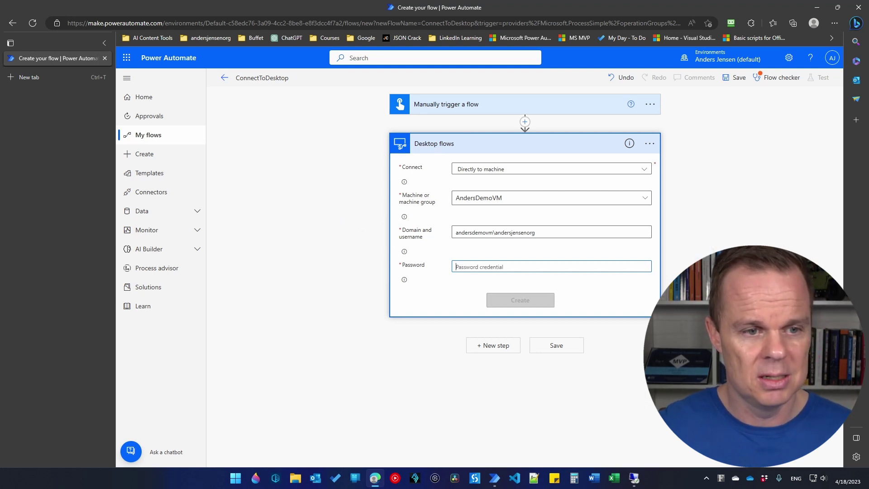
{"action": "key", "text": "alt+Tab"}
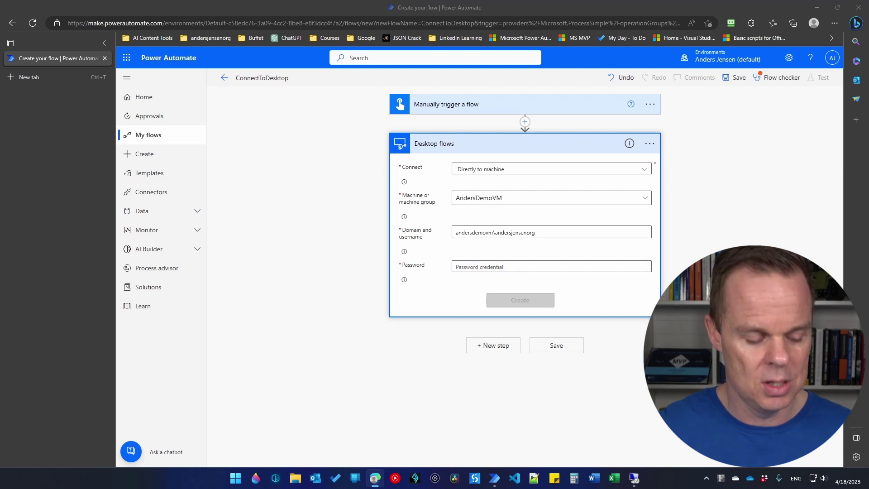
{"action": "left_click", "coordinate": [466, 270]}
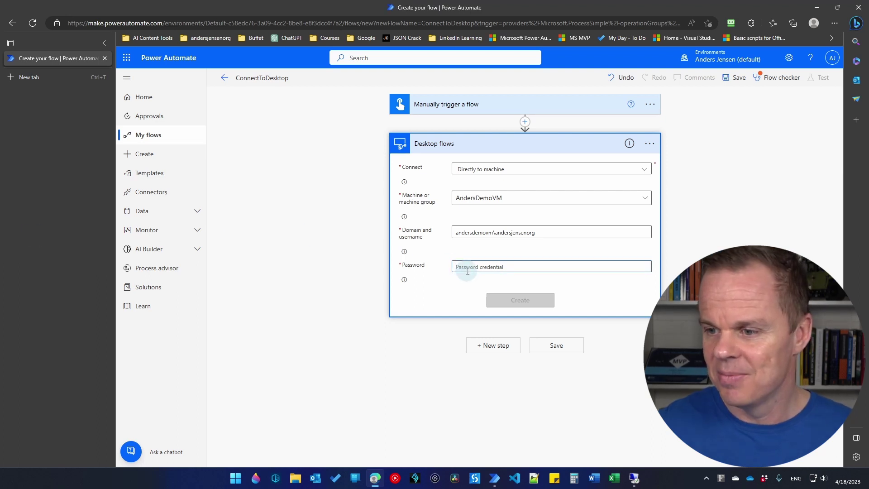
{"action": "key", "text": "ctrl+v"}
{"action": "left_click", "coordinate": [509, 302]}
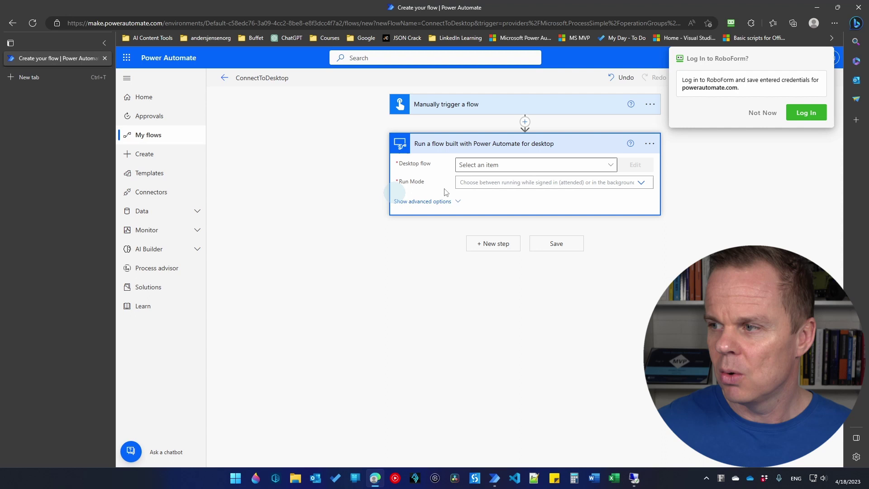
Decline RoboForm's offer to save the login credentials.
{"action": "left_click", "coordinate": [771, 113]}
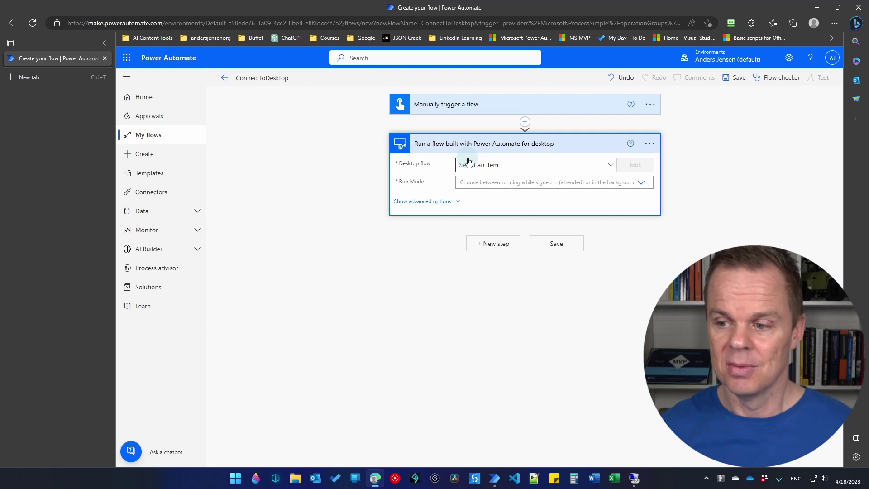
{"action": "mouse_move", "coordinate": [496, 478]}
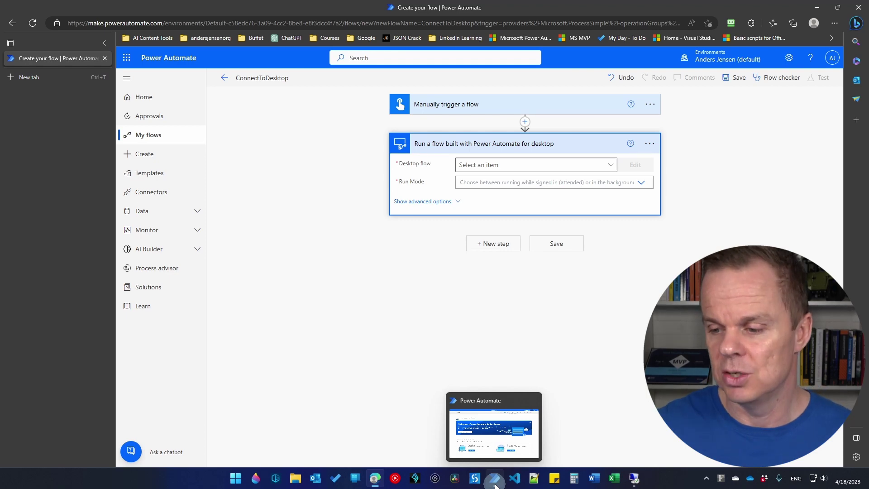
Create a new desktop flow named 'Capital' and maximize its designer window.
{"action": "left_click", "coordinate": [492, 430]}
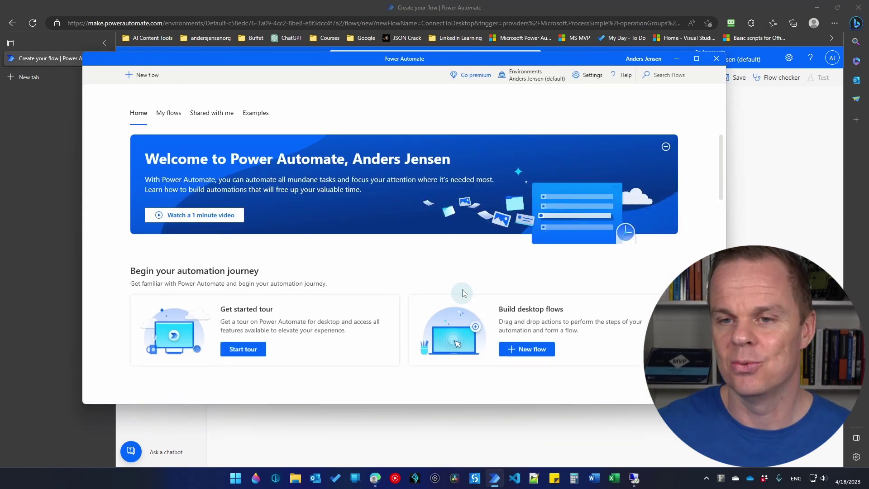
{"action": "left_click", "coordinate": [154, 75]}
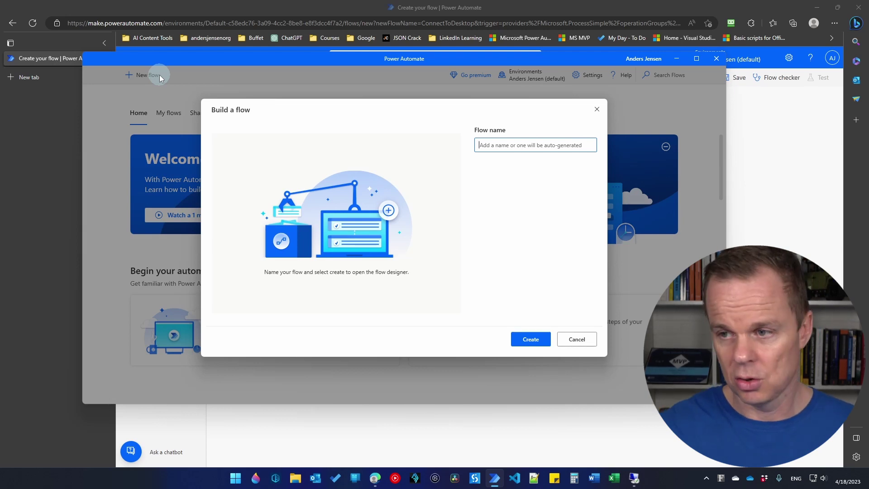
{"action": "type", "text": "Capital"}
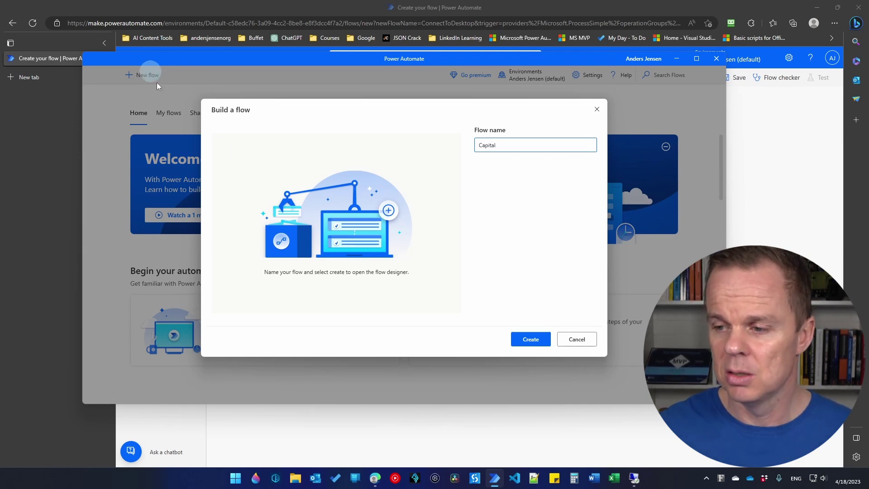
{"action": "left_click", "coordinate": [532, 337]}
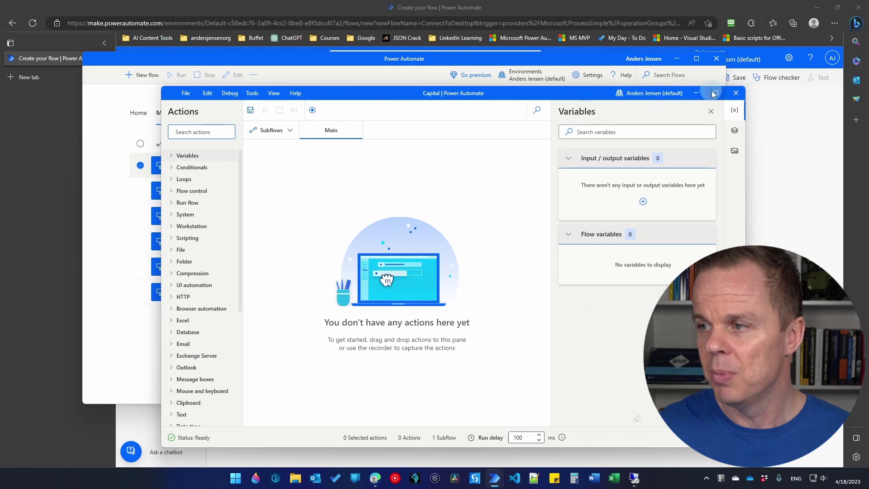
{"action": "left_click", "coordinate": [715, 93]}
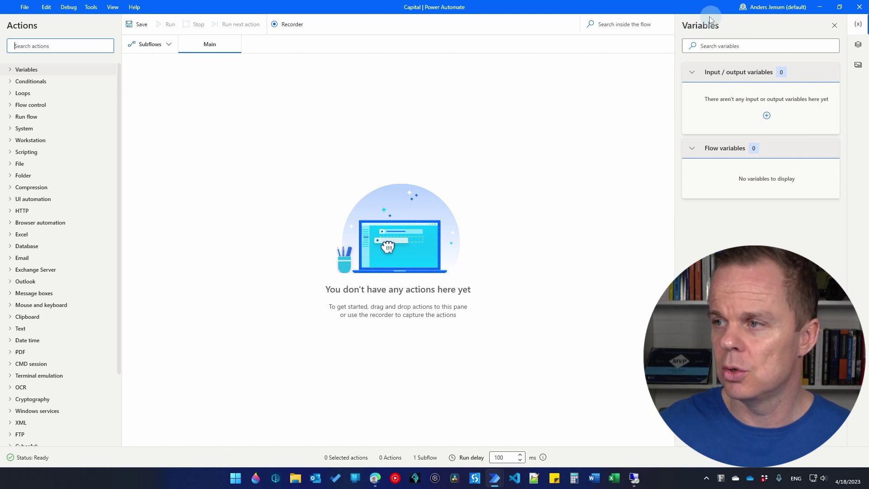
Create an input variable named Country with external name Country and save it.
{"action": "left_click", "coordinate": [768, 116]}
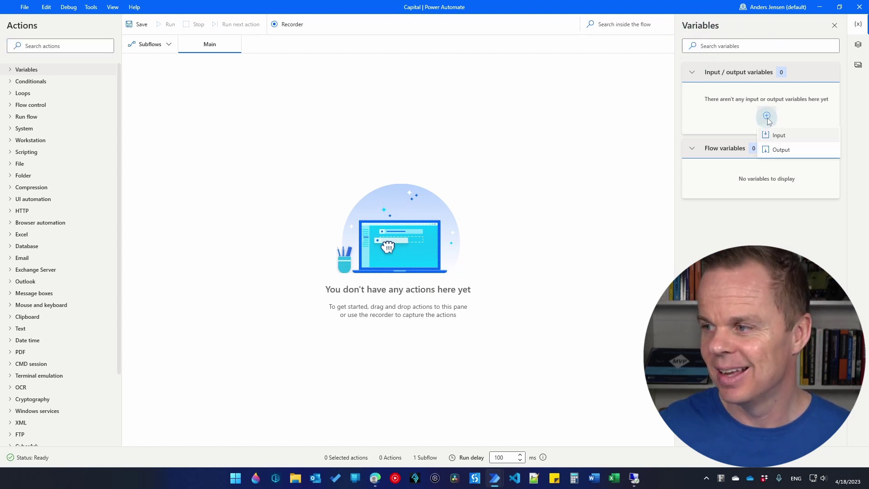
{"action": "left_click", "coordinate": [786, 137]}
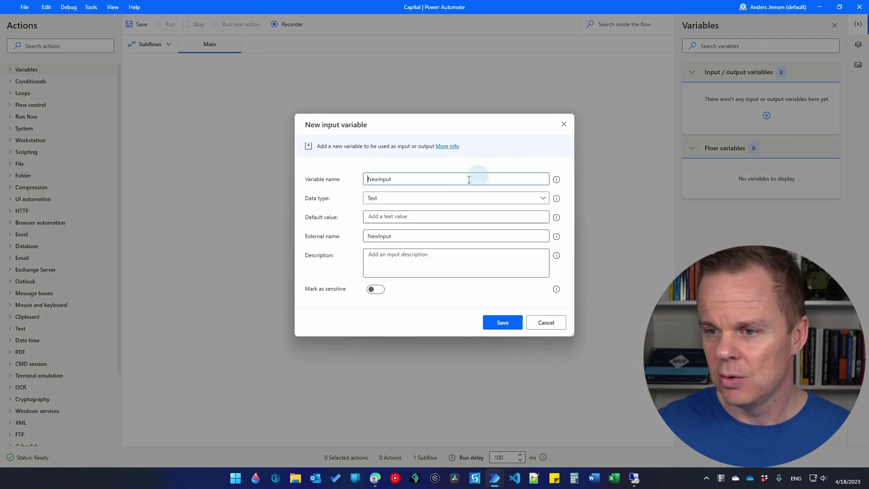
{"action": "left_click_drag", "start_coordinate": [421, 180], "coordinate": [354, 176]}
{"action": "type", "text": "Country"}
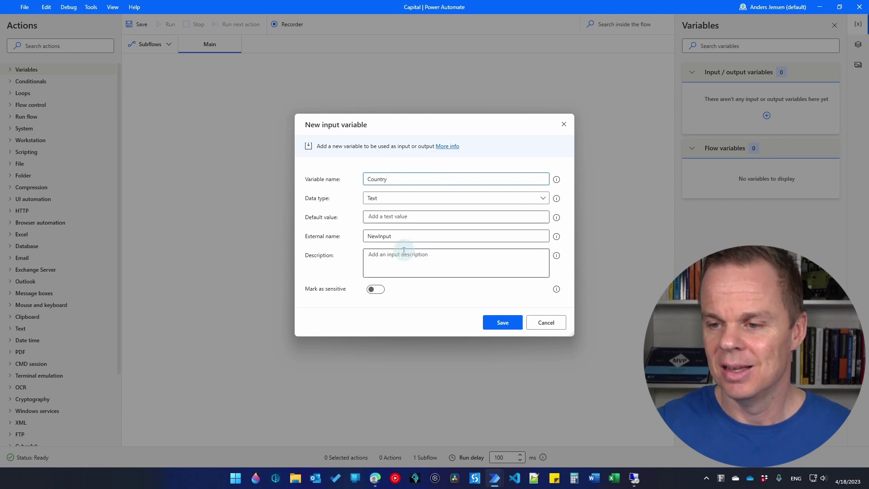
{"action": "left_click_drag", "start_coordinate": [409, 236], "coordinate": [352, 249]}
{"action": "type", "text": "Country"}
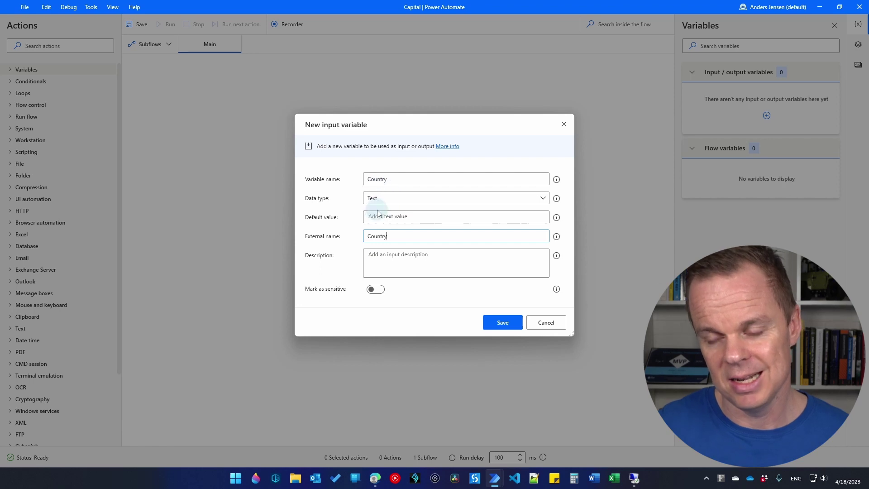
{"action": "left_click", "coordinate": [503, 323]}
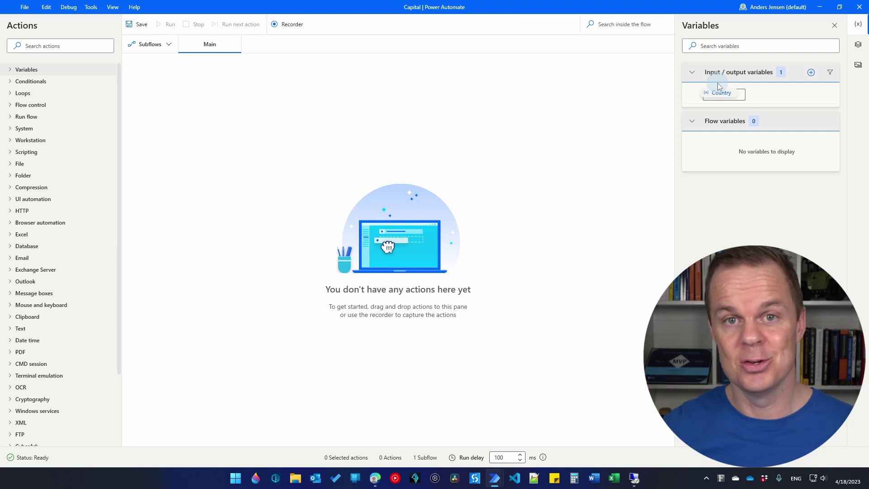
Create an output variable named Answer with external name Answer and save it.
{"action": "left_click", "coordinate": [811, 73]}
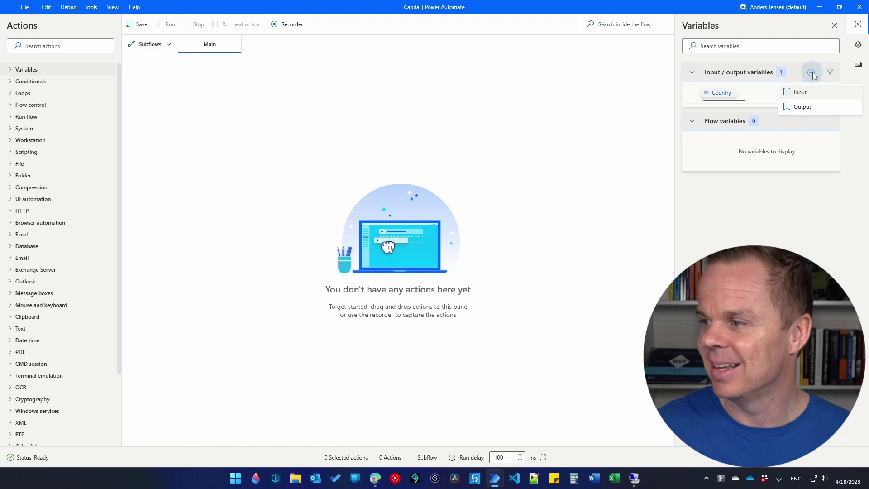
{"action": "left_click", "coordinate": [794, 104]}
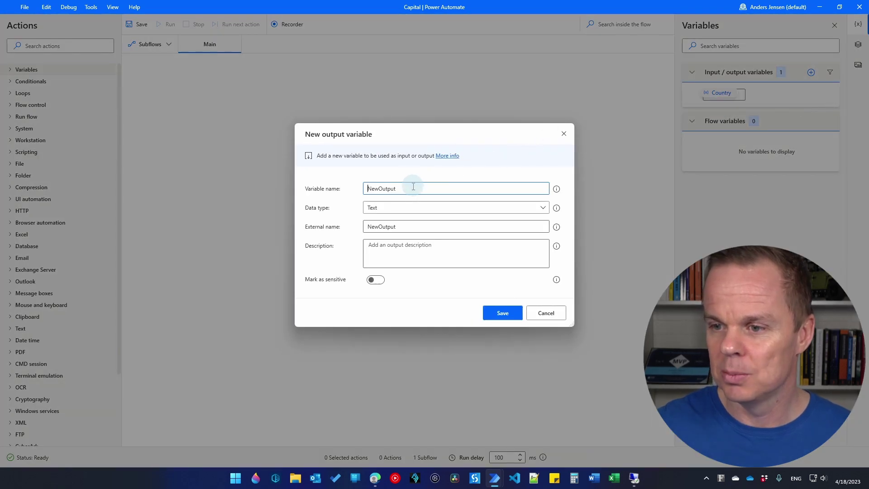
{"action": "left_click_drag", "start_coordinate": [413, 186], "coordinate": [355, 170]}
{"action": "type", "text": "Ans"}
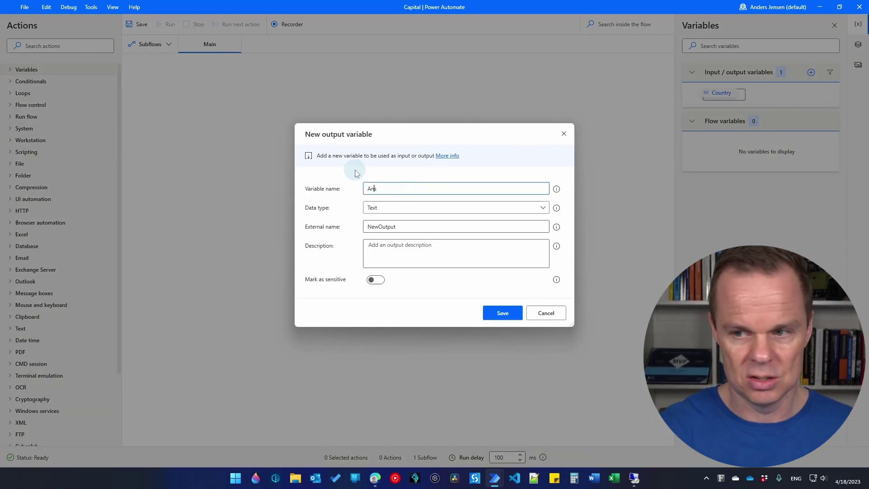
{"action": "type", "text": "wer"}
{"action": "left_click", "coordinate": [379, 225]}
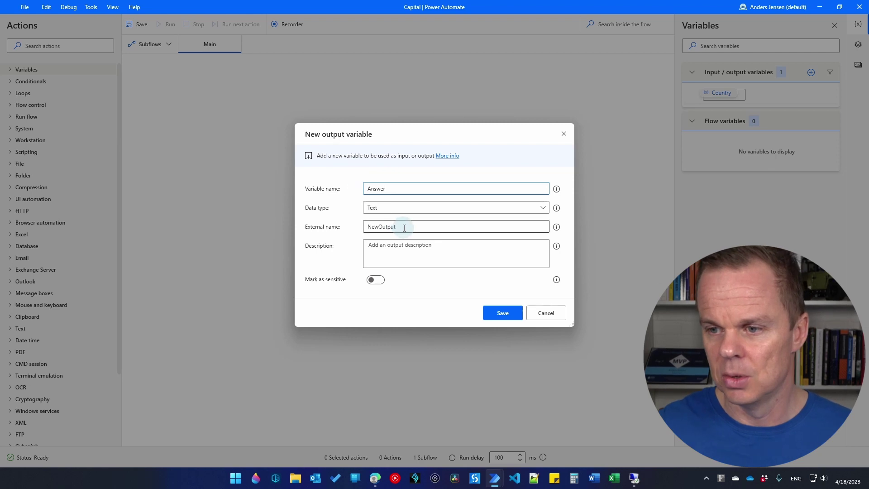
{"action": "double_click", "coordinate": [380, 227]}
{"action": "type", "text": "Answer"}
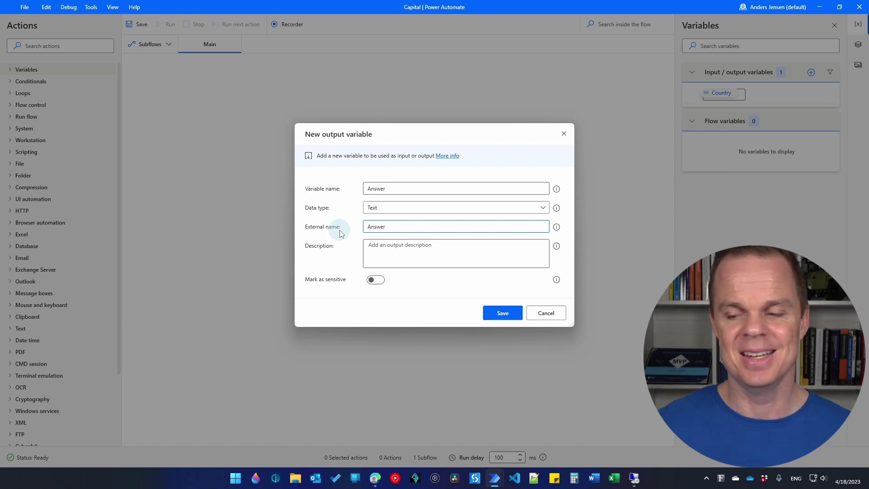
{"action": "left_click", "coordinate": [500, 313]}
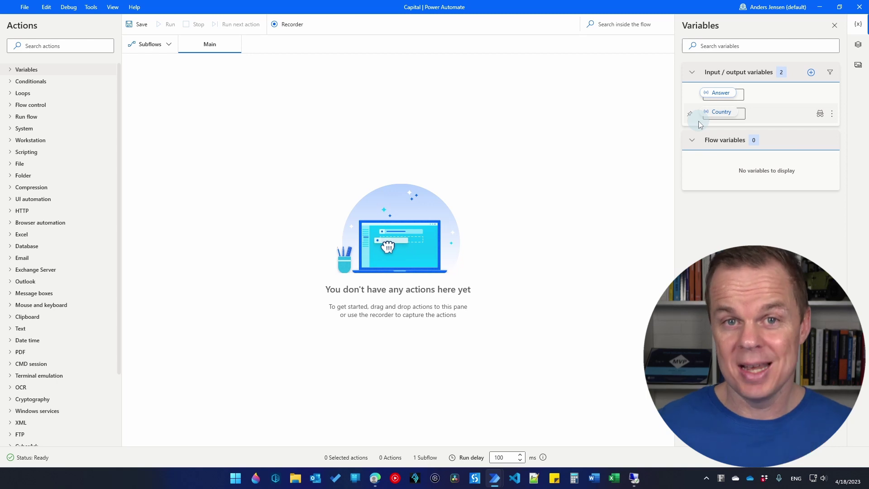
Add a Display input dialog action with the message "What's the capital of %Country%".
{"action": "left_click", "coordinate": [38, 45]}
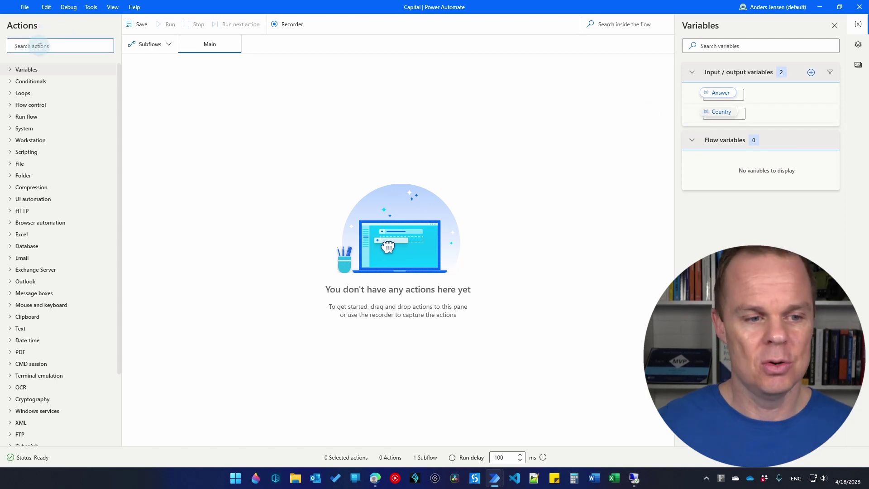
{"action": "type", "text": "display"}
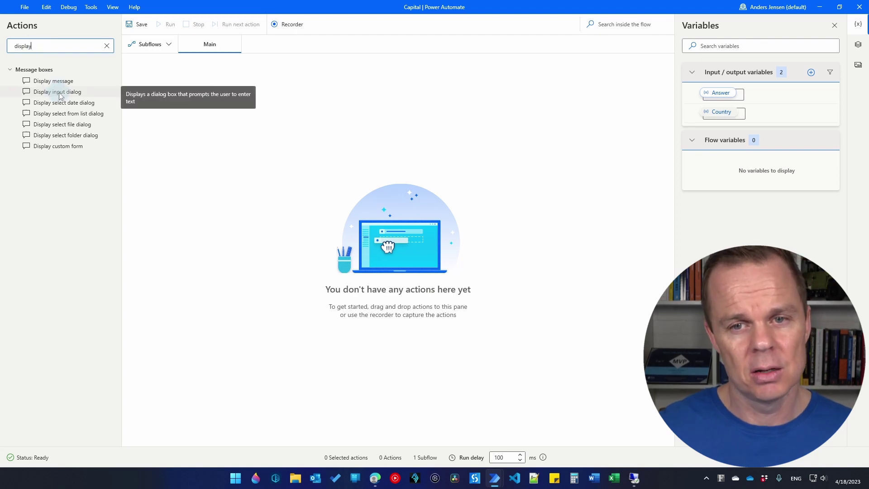
{"action": "left_click_drag", "start_coordinate": [57, 91], "coordinate": [316, 152]}
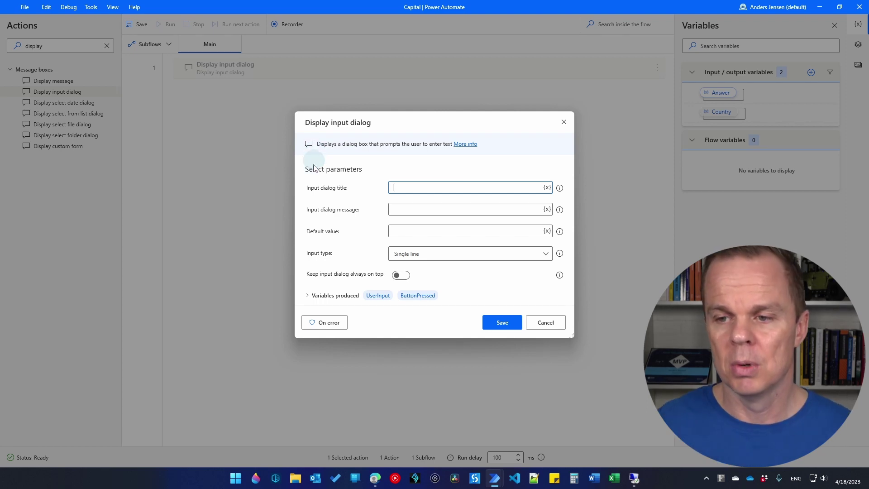
{"action": "left_click", "coordinate": [394, 209]}
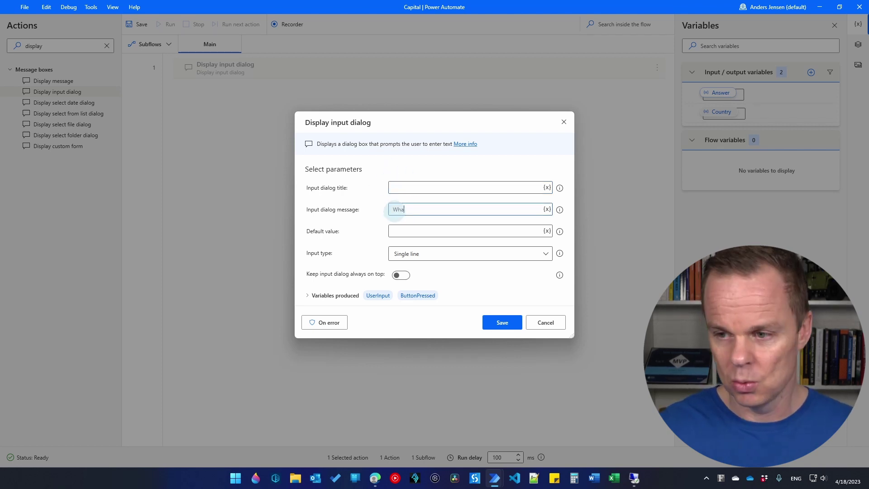
{"action": "key", "text": "BackSpace"}
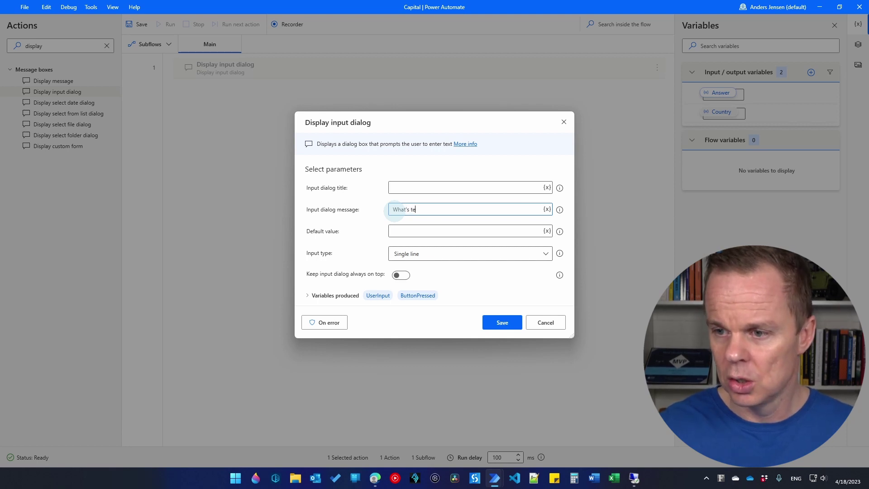
{"action": "type", "text": "'s the capital of"}
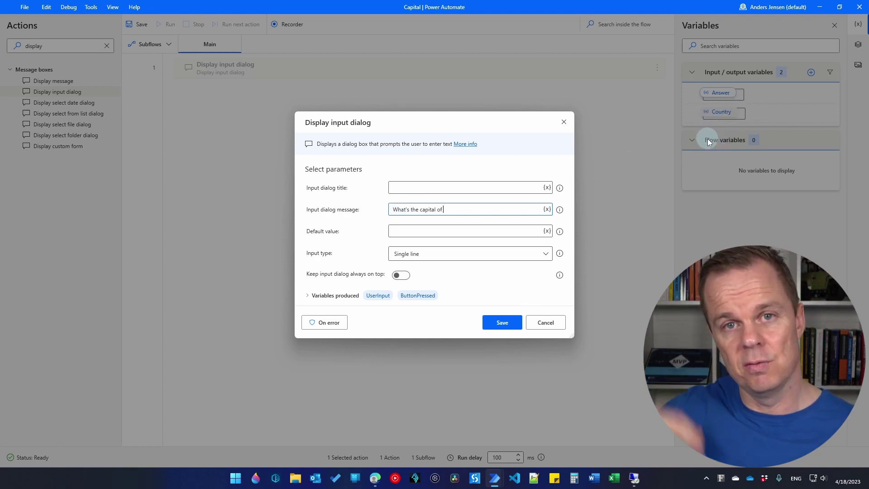
{"action": "left_click", "coordinate": [548, 209]}
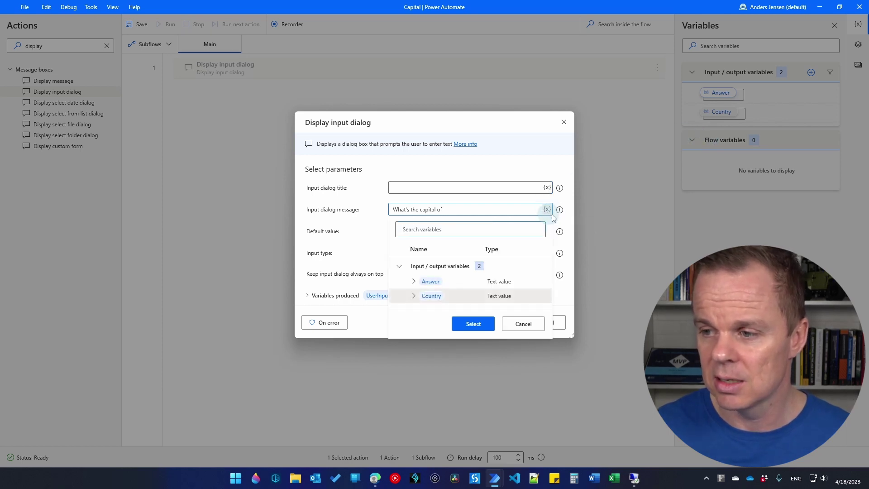
{"action": "double_click", "coordinate": [431, 296]}
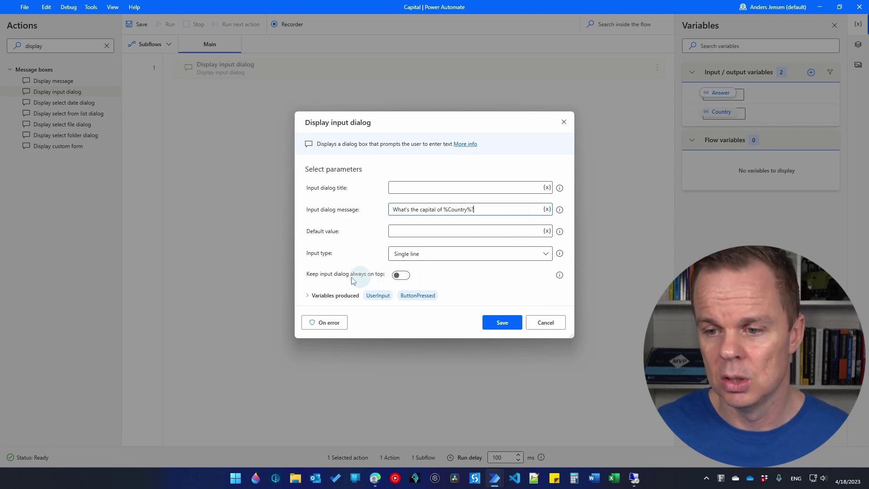
Turn off the ButtonPressed variable, store the reply in Answer, and save the dialog step.
{"action": "left_click", "coordinate": [310, 296]}
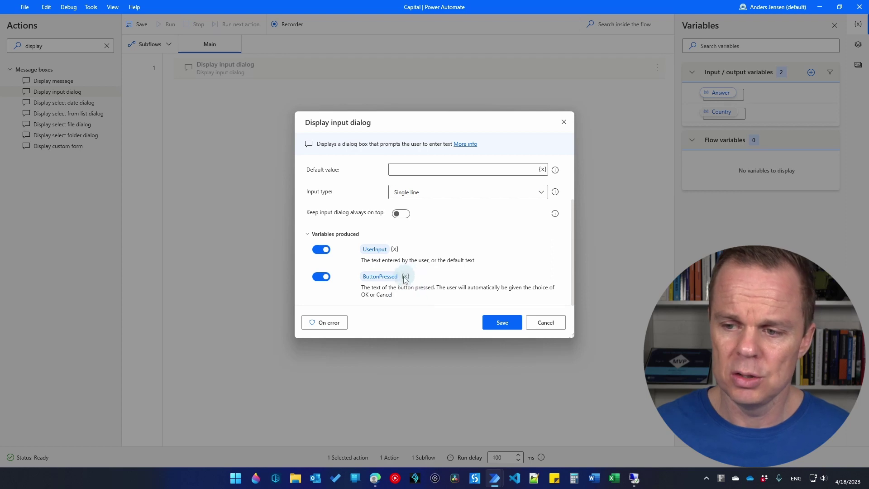
{"action": "left_click", "coordinate": [337, 281]}
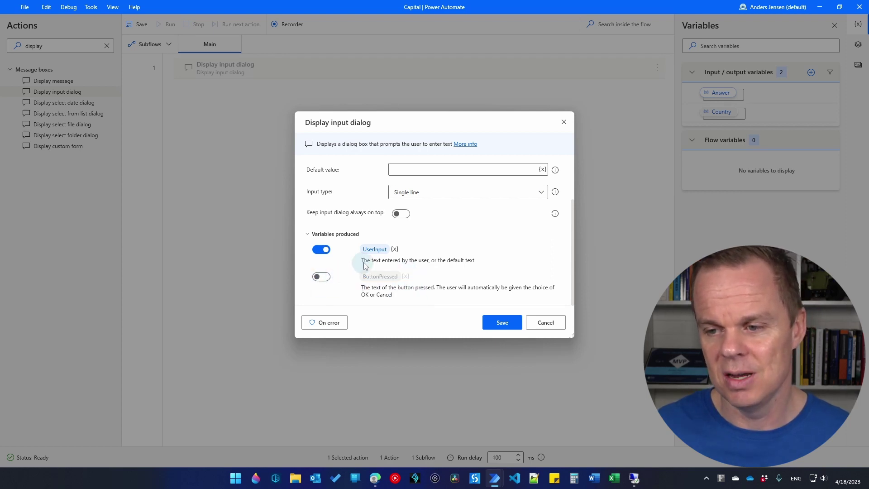
{"action": "left_click", "coordinate": [380, 250]}
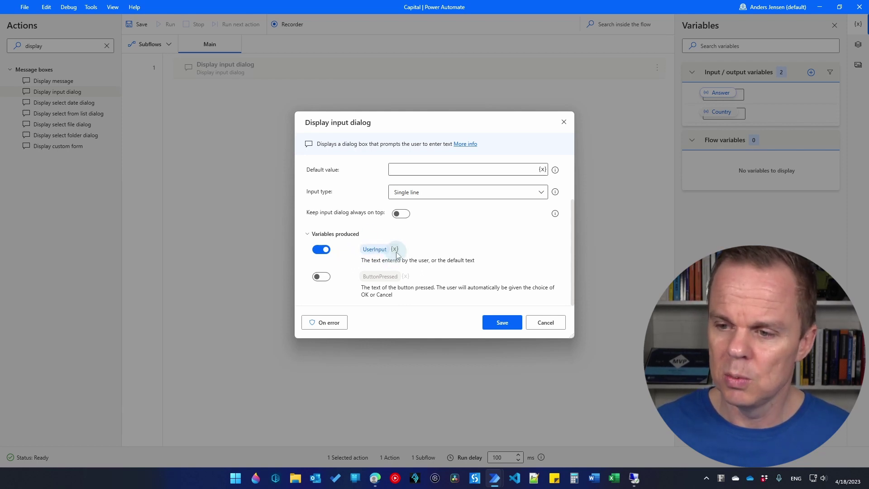
{"action": "left_click", "coordinate": [395, 249]}
{"action": "left_click", "coordinate": [421, 303]}
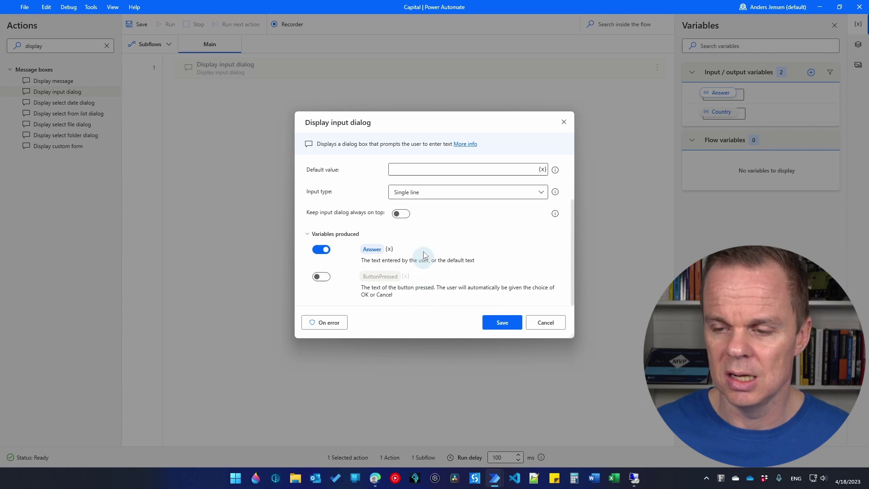
{"action": "left_click", "coordinate": [500, 323]}
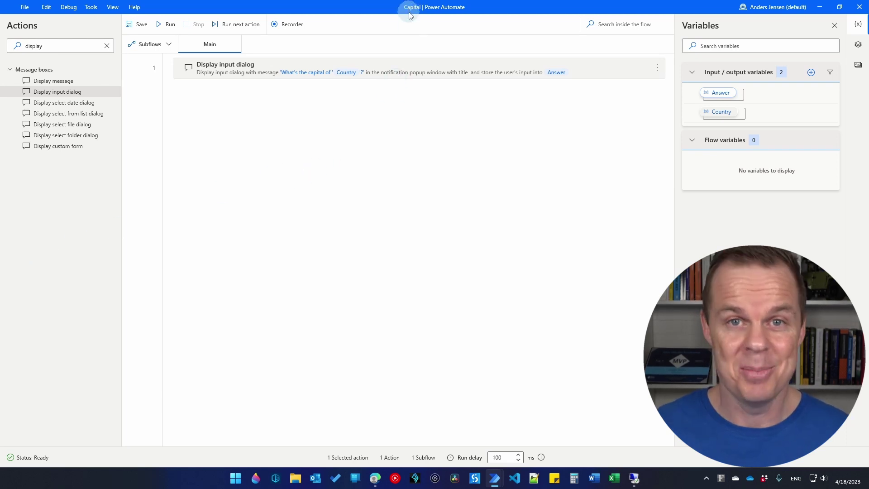
Save the Capital desktop flow with its single input dialog action.
{"action": "left_click", "coordinate": [141, 24]}
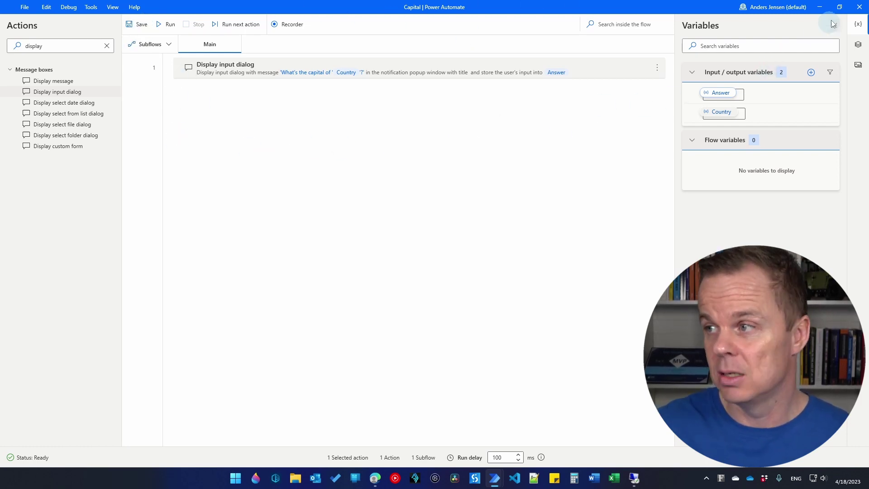
Close the desktop designer, refresh the cloud step's desktop flow list, and select Capital.
{"action": "left_click", "coordinate": [860, 7]}
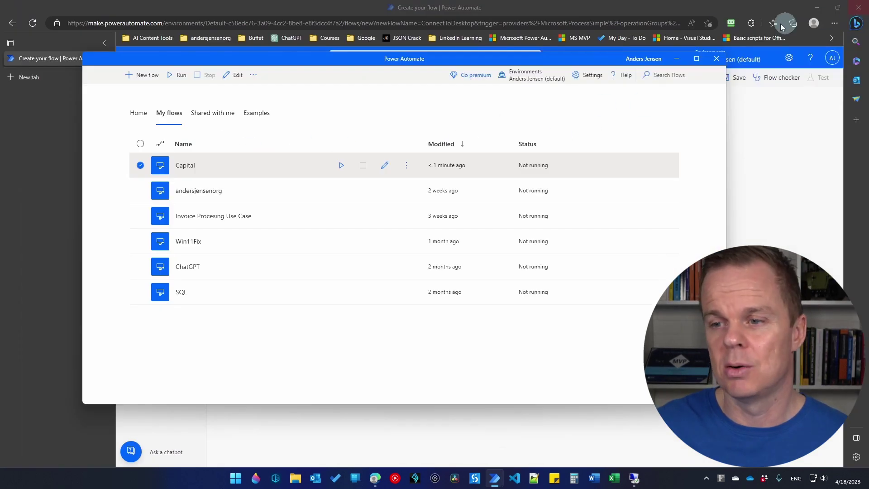
{"action": "left_click", "coordinate": [683, 60]}
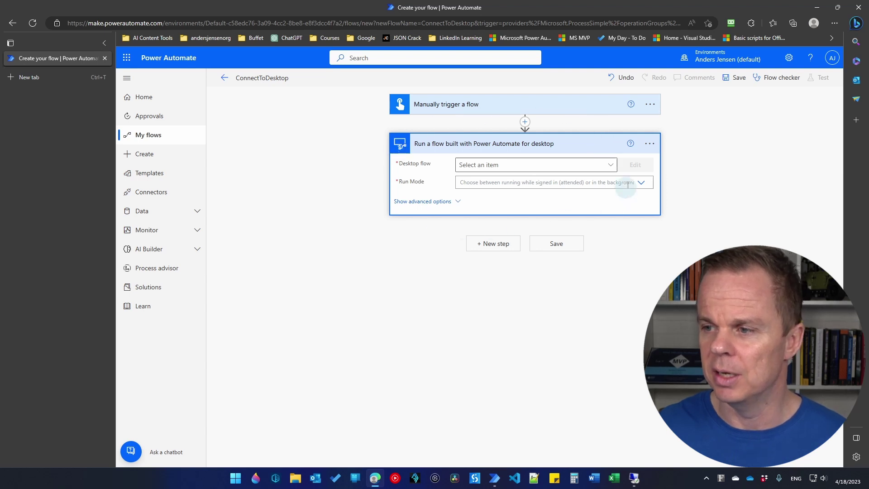
{"action": "left_click", "coordinate": [615, 169]}
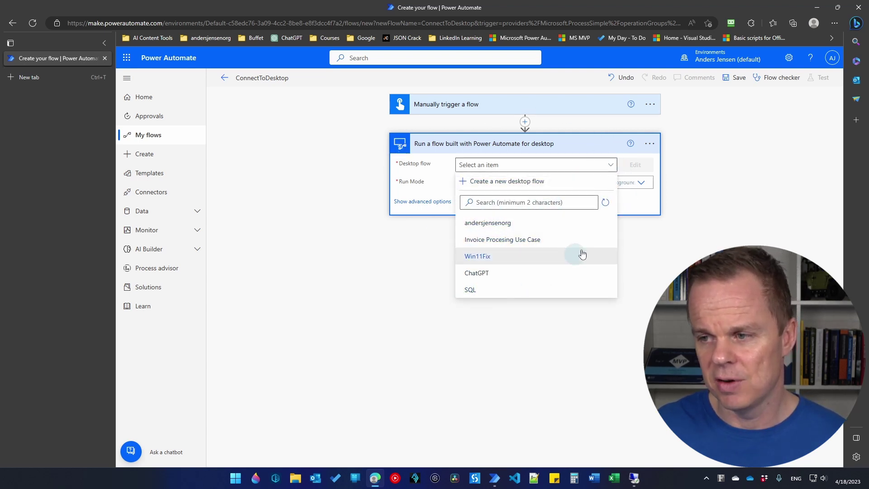
{"action": "left_click", "coordinate": [606, 204]}
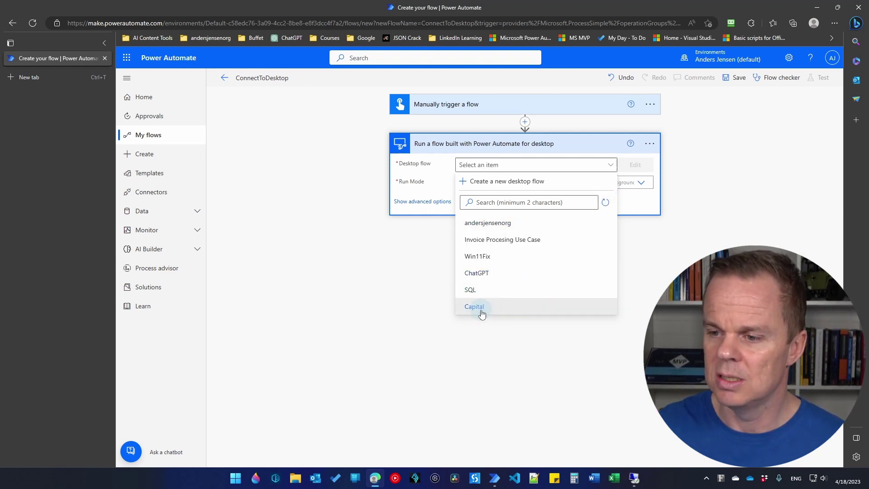
{"action": "left_click", "coordinate": [482, 312]}
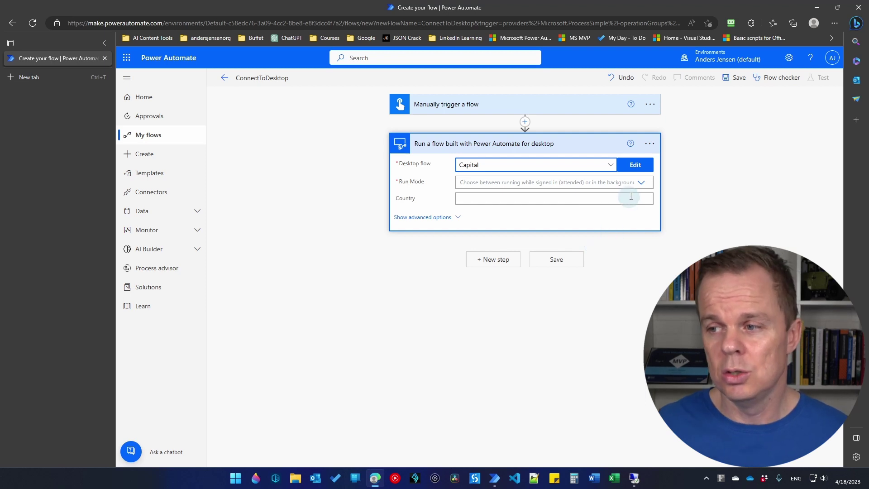
Set the desktop flow step's Run Mode to Attended.
{"action": "left_click", "coordinate": [641, 184]}
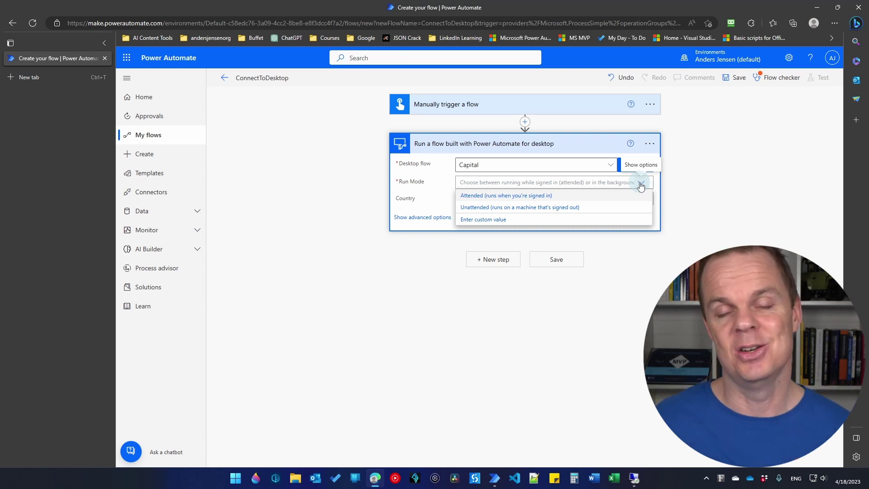
{"action": "left_click", "coordinate": [514, 195]}
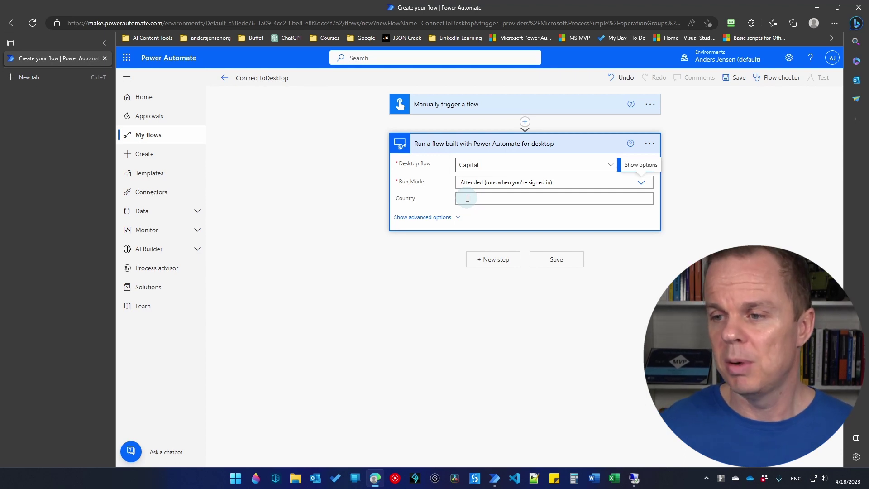
{"action": "left_click", "coordinate": [468, 198]}
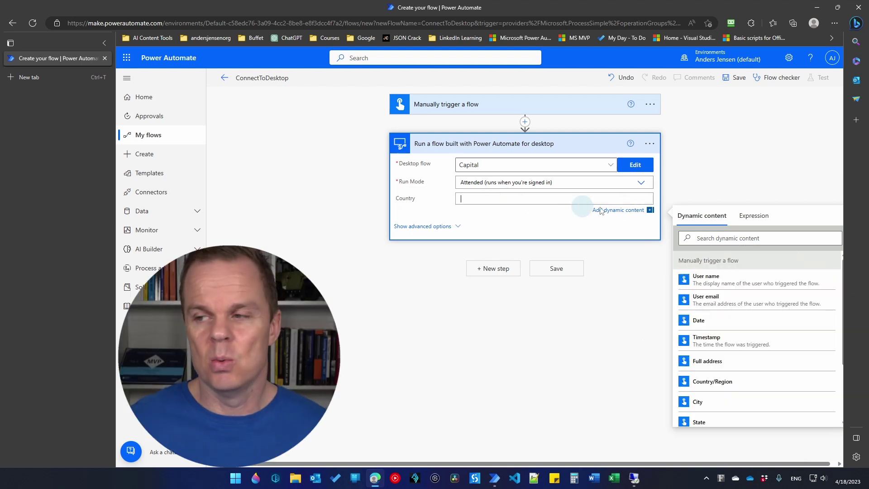
Confirm the step uses the AndersDemoVM connection and check the VM's machine runtime status.
{"action": "left_click", "coordinate": [650, 143]}
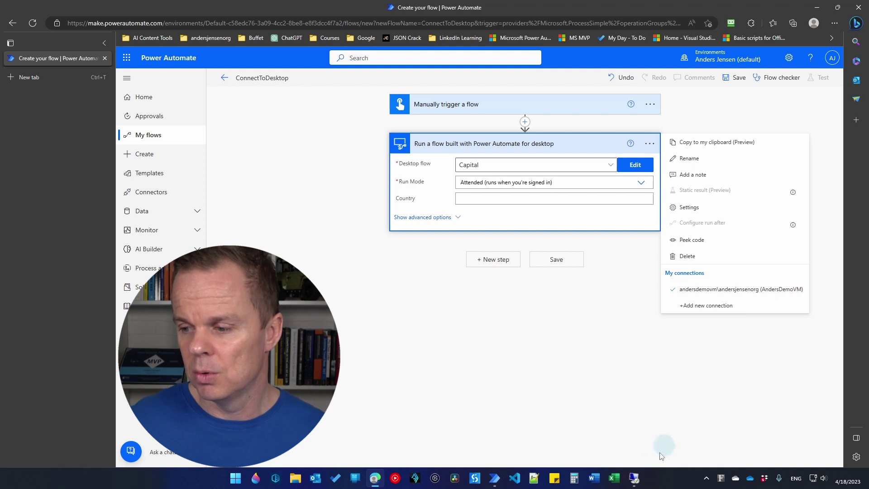
{"action": "left_click", "coordinate": [638, 483]}
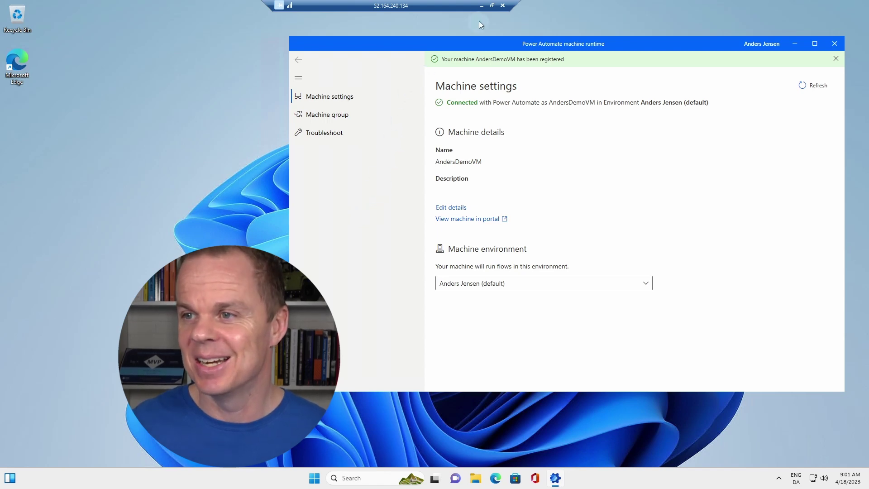
{"action": "left_click", "coordinate": [481, 7]}
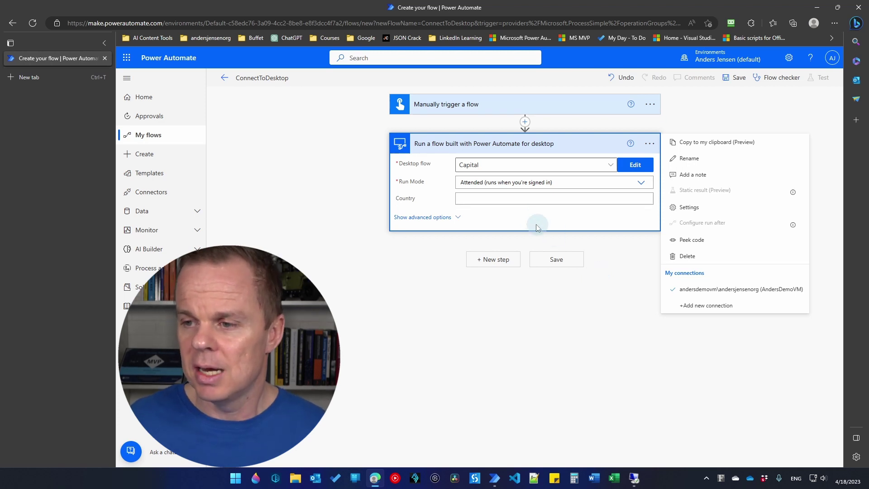
Enter India as the Country input and save the ConnectToDesktop cloud flow.
{"action": "left_click", "coordinate": [543, 200]}
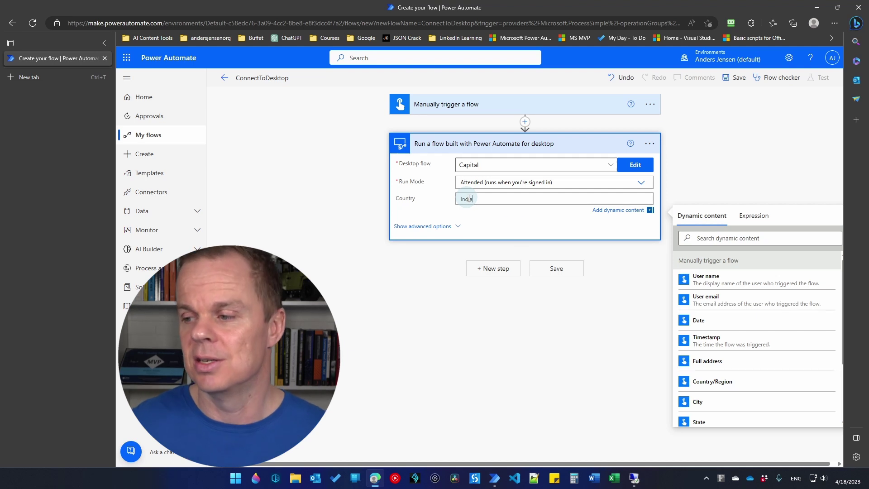
{"action": "left_click", "coordinate": [557, 268]}
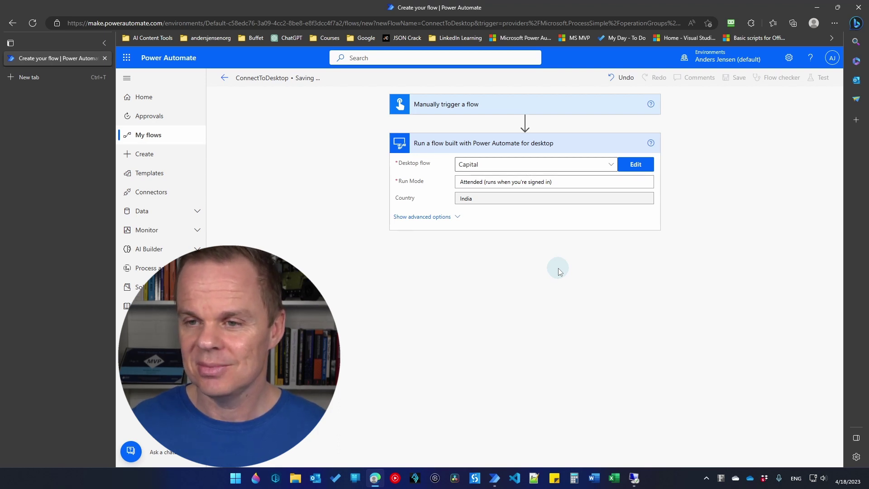
Run a manual test of ConnectToDesktop, accepting the desktop flows connection.
{"action": "left_click", "coordinate": [824, 81]}
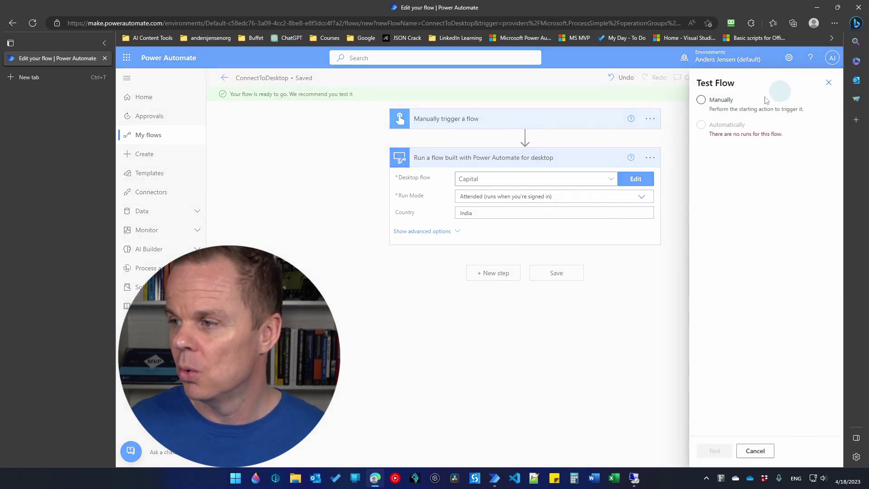
{"action": "left_click", "coordinate": [715, 102]}
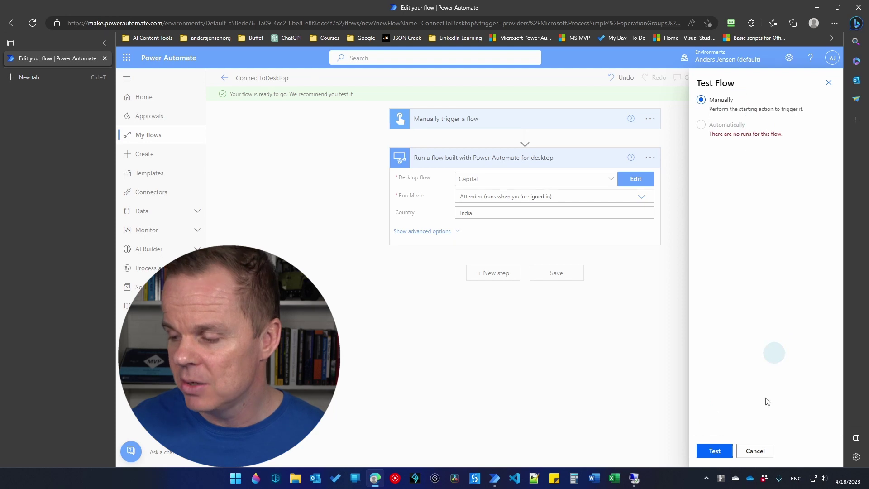
{"action": "left_click", "coordinate": [715, 450]}
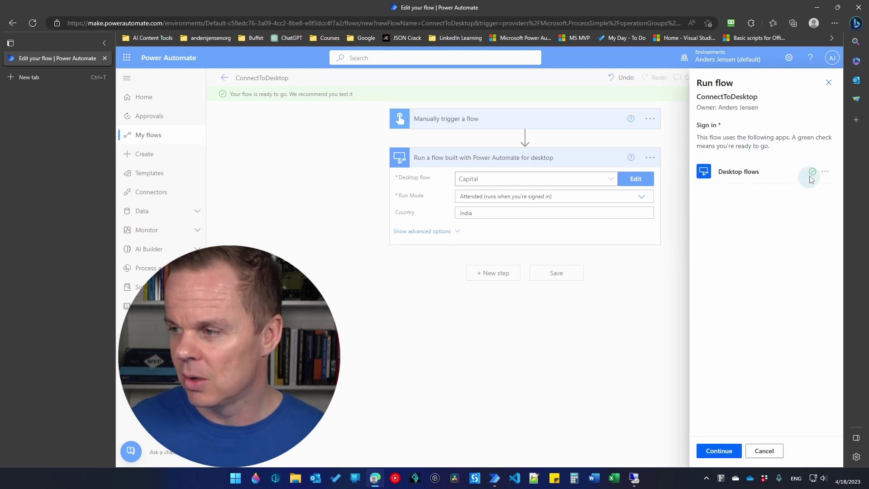
{"action": "left_click", "coordinate": [720, 454]}
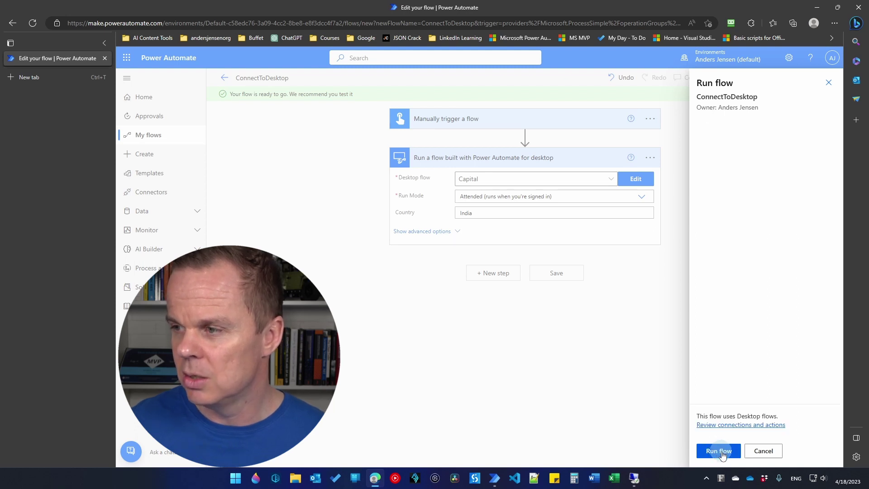
{"action": "left_click", "coordinate": [725, 456]}
{"action": "left_click", "coordinate": [723, 452]}
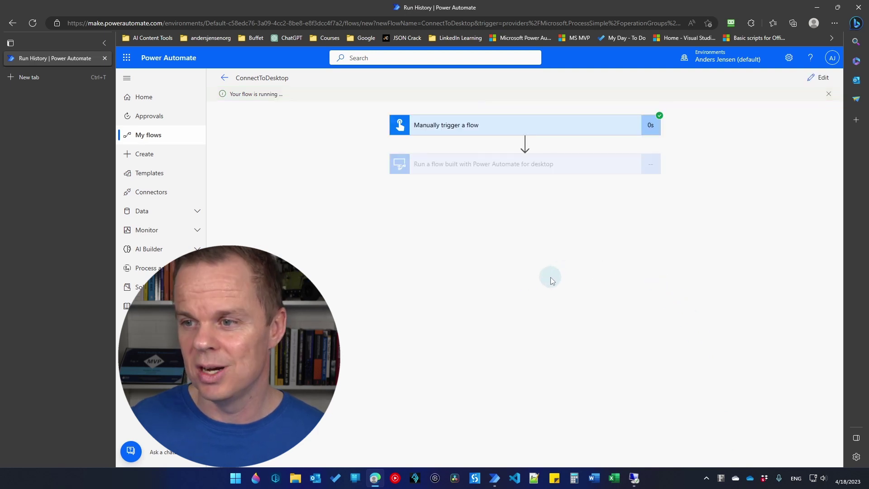
Switch to the AndersDemoVM remote session to watch the machine runtime during the run.
{"action": "left_click", "coordinate": [635, 478]}
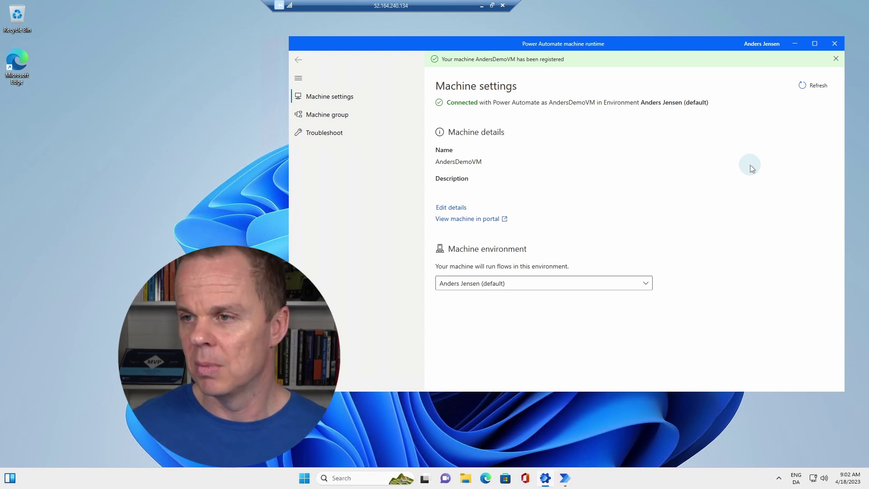
{"action": "mouse_move", "coordinate": [574, 480]}
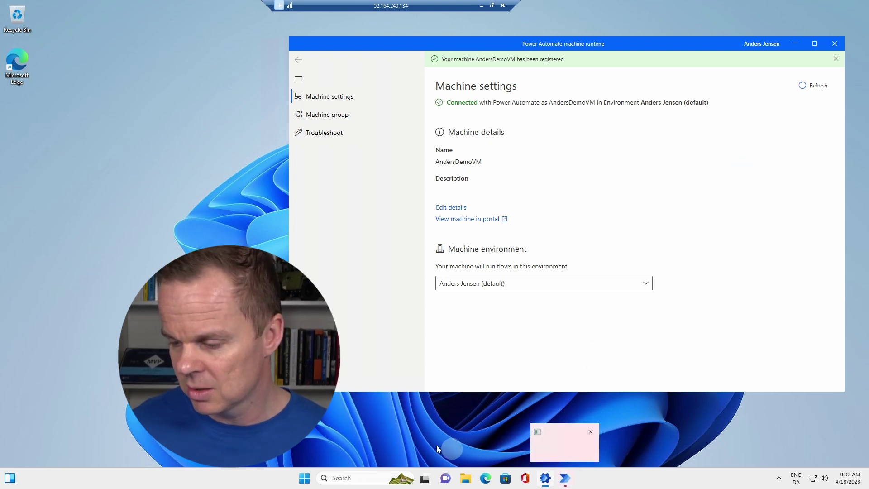
Answer 'What's the capital of India?' with Mumbai in the Capital flow's input dialog.
{"action": "left_click", "coordinate": [795, 44]}
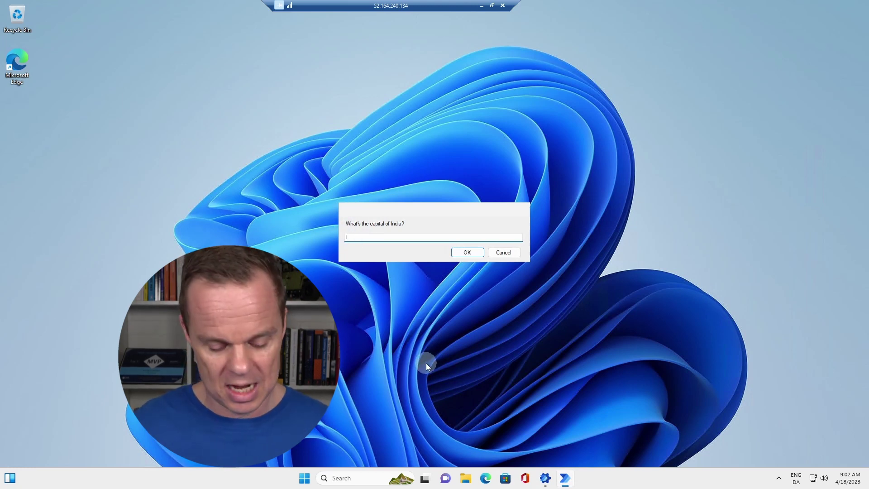
{"action": "type", "text": "Mumbai"}
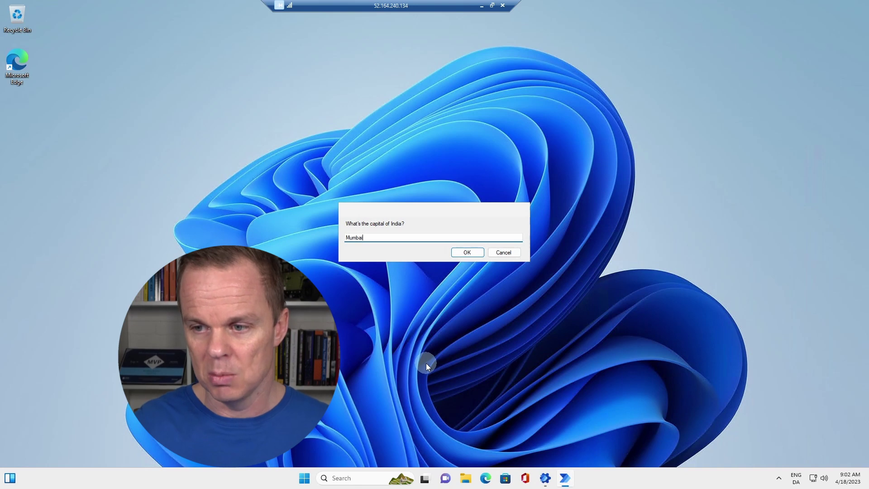
{"action": "left_click", "coordinate": [467, 255]}
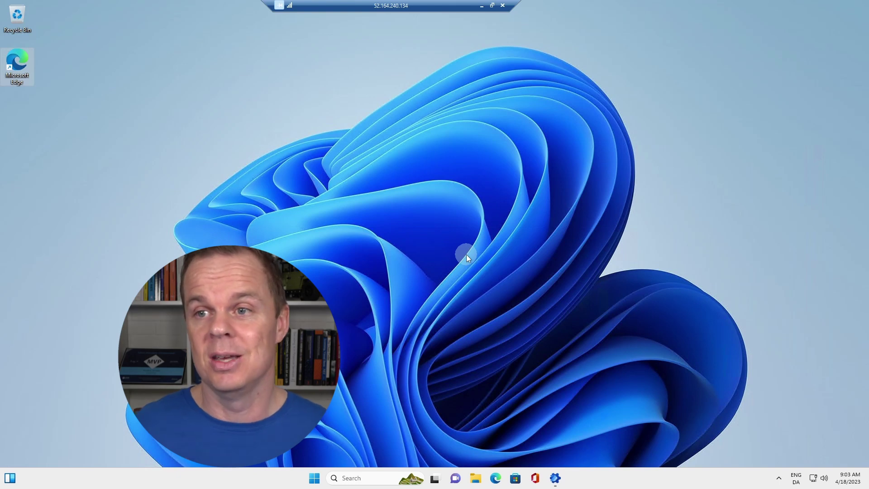
Show the successful desktop step's details: input Country India, output Answer Mumbai.
{"action": "left_click", "coordinate": [482, 6]}
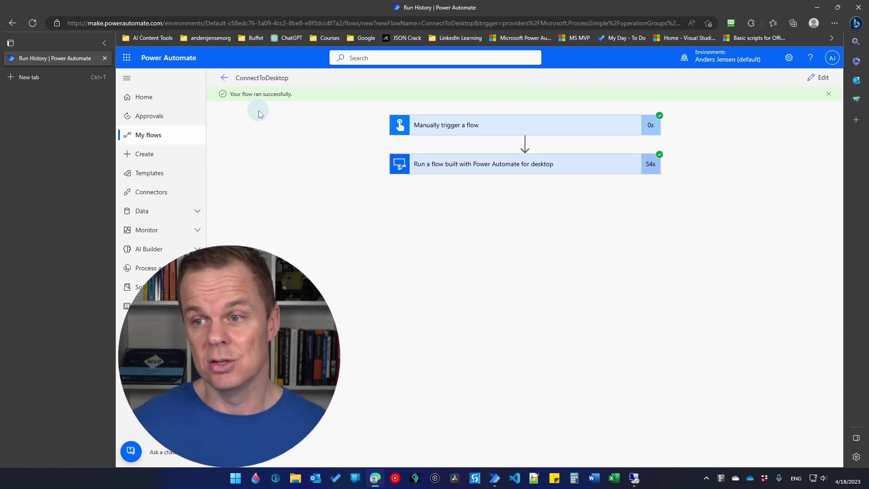
{"action": "left_click", "coordinate": [467, 173]}
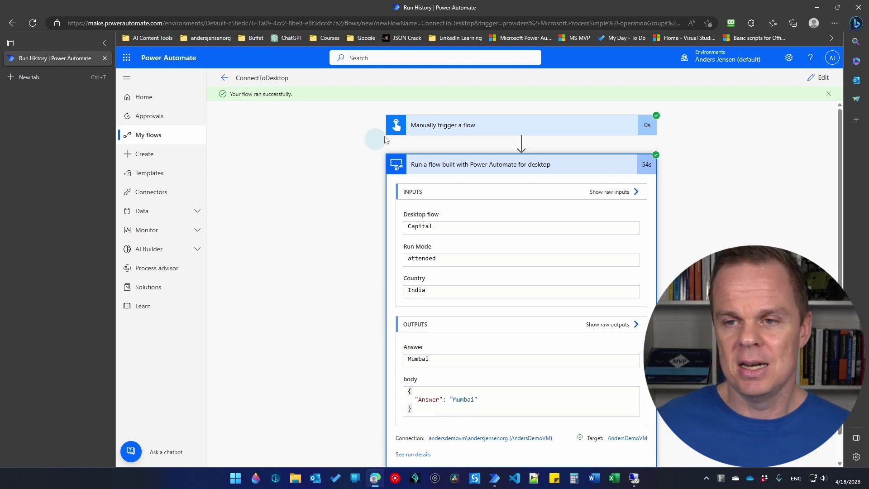
Find and select the Desktop flows connection to AndersDemoVM in Data > Connections.
{"action": "left_click", "coordinate": [197, 213]}
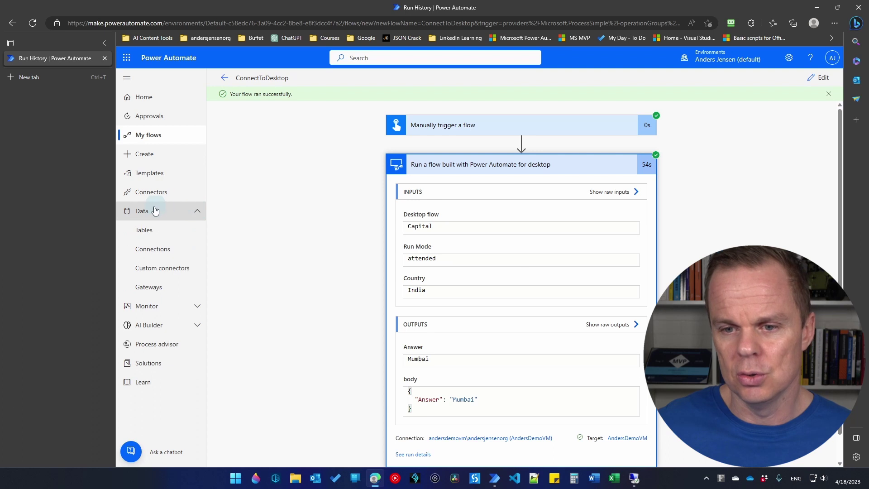
{"action": "left_click", "coordinate": [156, 252]}
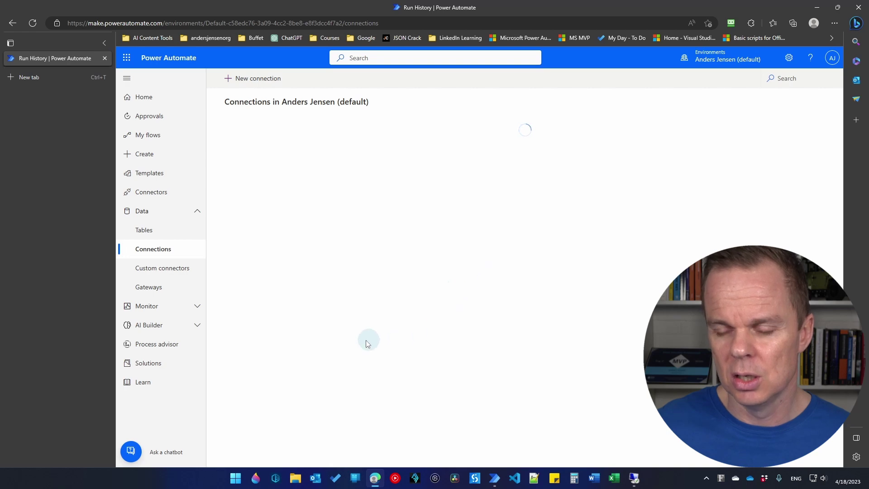
{"action": "scroll", "coordinate": [382, 350], "scroll_direction": "down", "scroll_amount": 3}
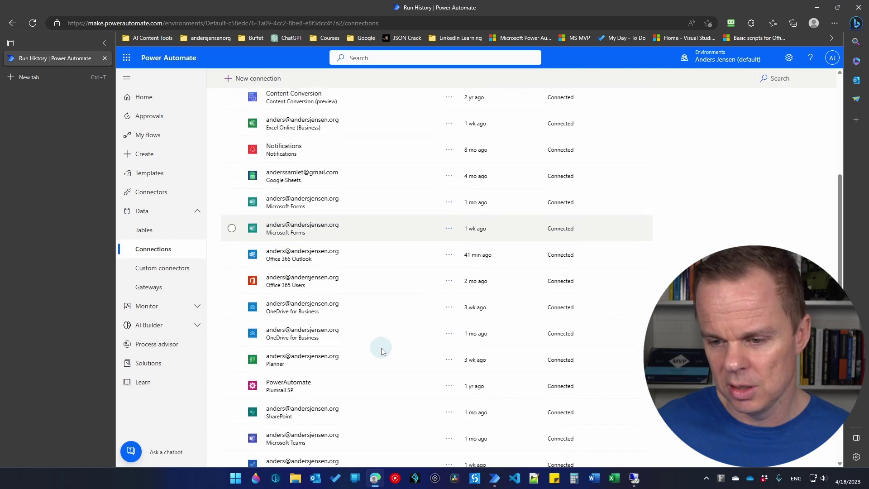
{"action": "scroll", "coordinate": [382, 350], "scroll_direction": "down", "scroll_amount": 2}
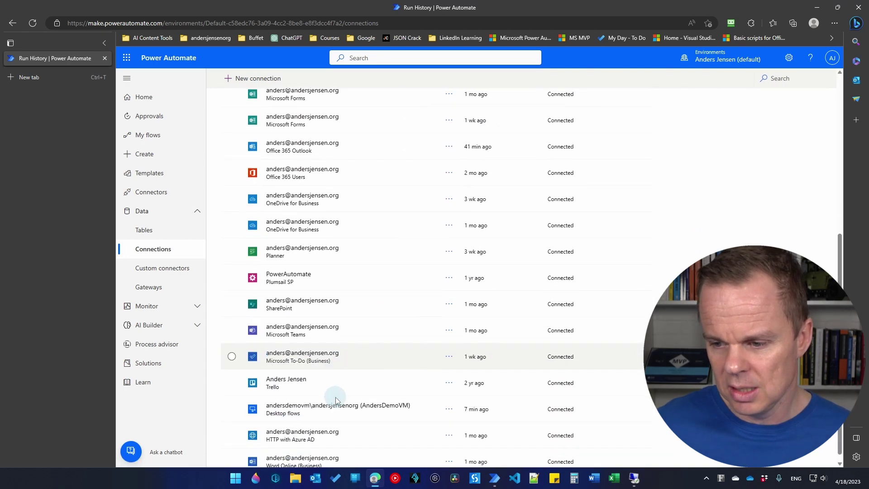
{"action": "scroll", "coordinate": [335, 398], "scroll_direction": "down", "scroll_amount": 1}
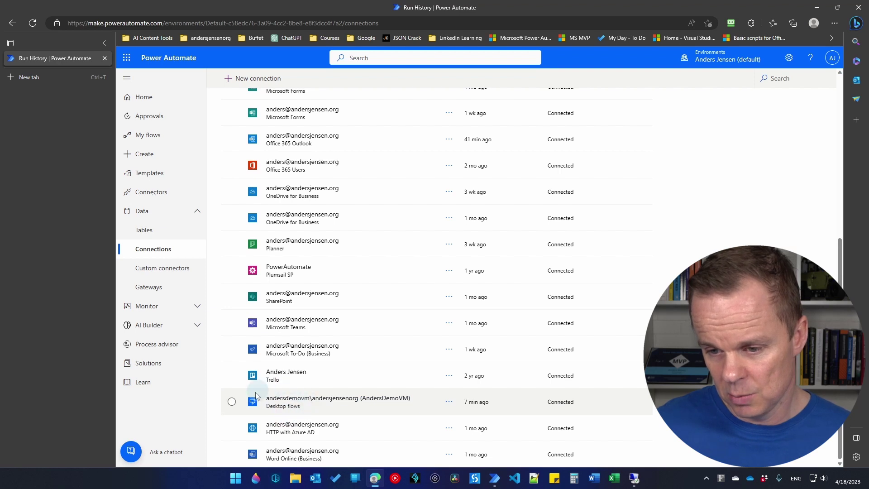
{"action": "left_click", "coordinate": [448, 405]}
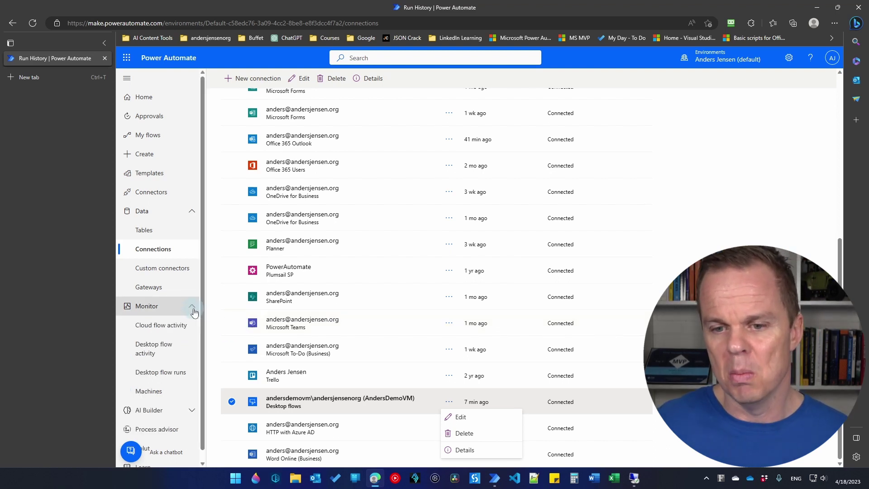
Show the Machines page listing AndersDemoVM and DESKTOP-MSKSOOJ, both connected.
{"action": "left_click", "coordinate": [138, 392]}
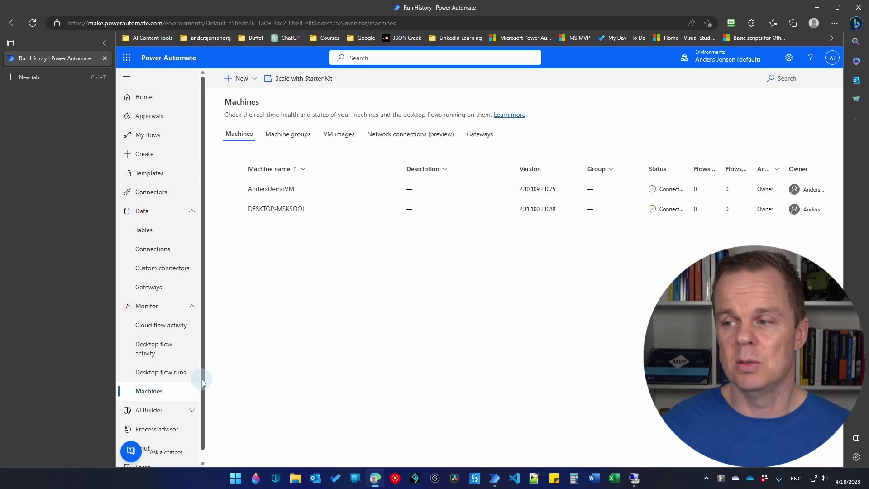